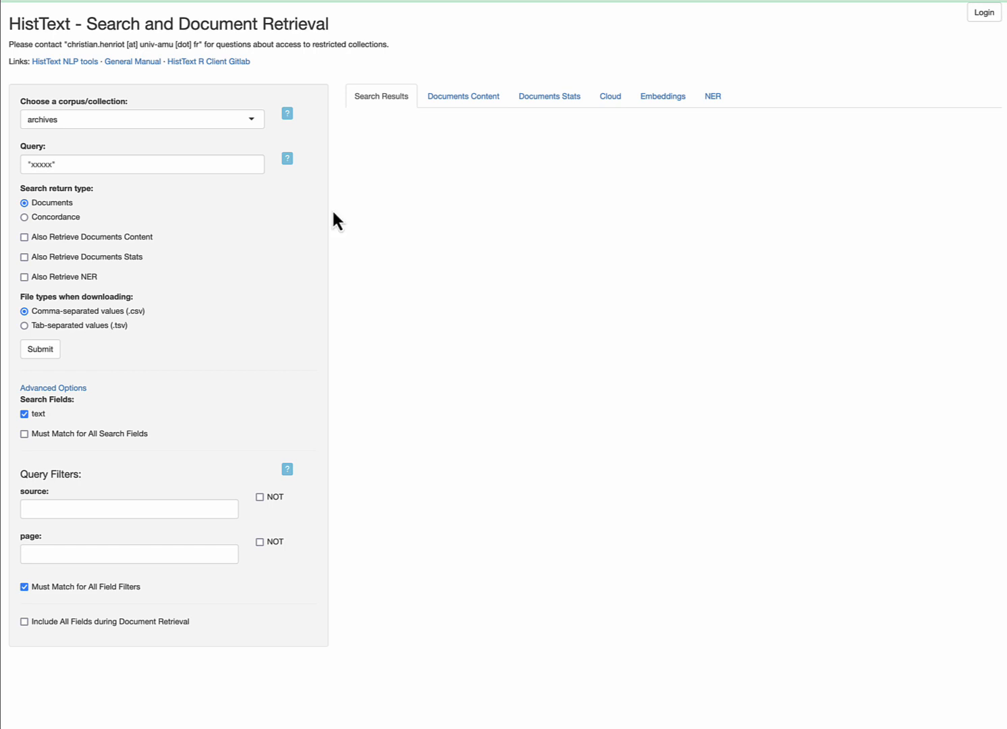
Browse the list of corpora available without logging in
click(252, 118)
click(252, 119)
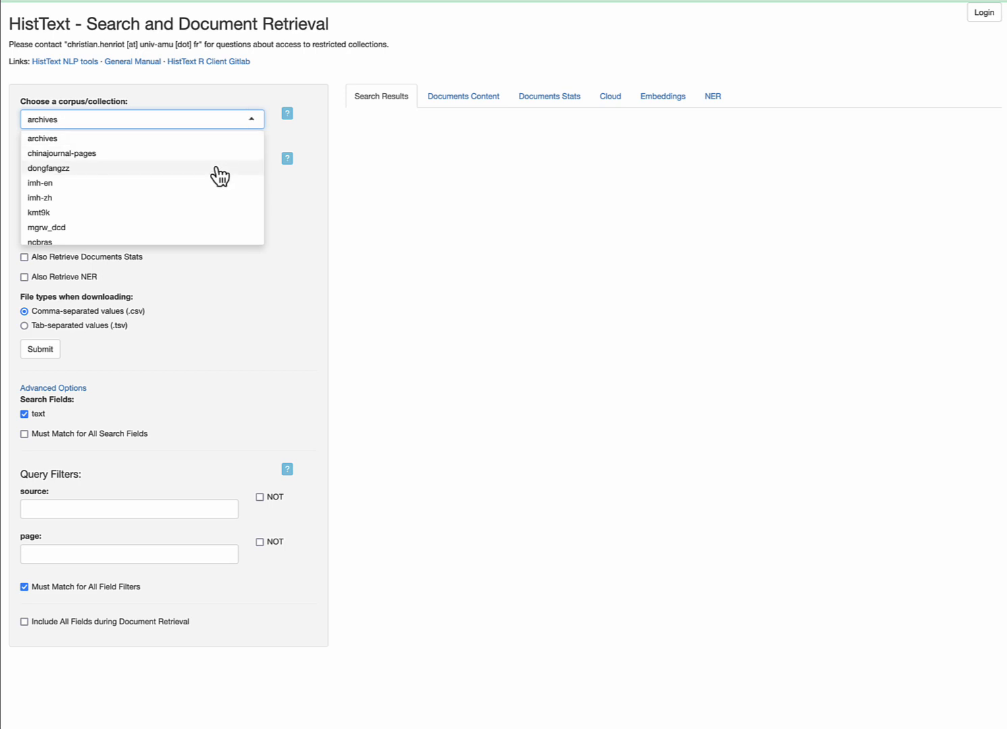
scroll(218, 175, down, 3)
scroll(218, 174, down, 2)
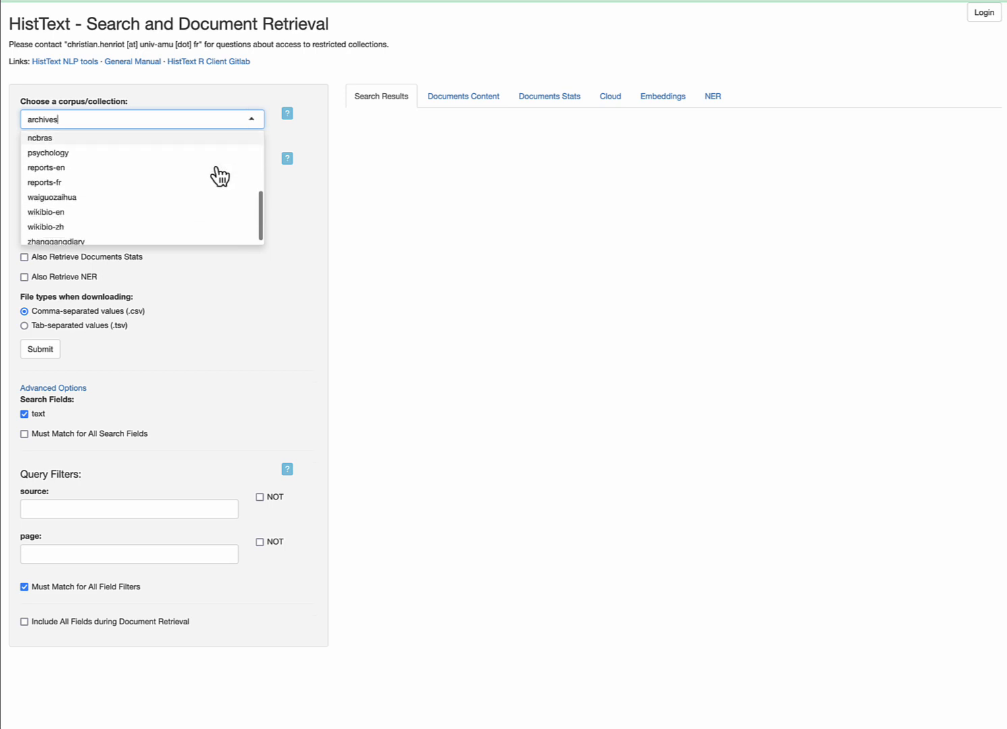
scroll(219, 176, up, 5)
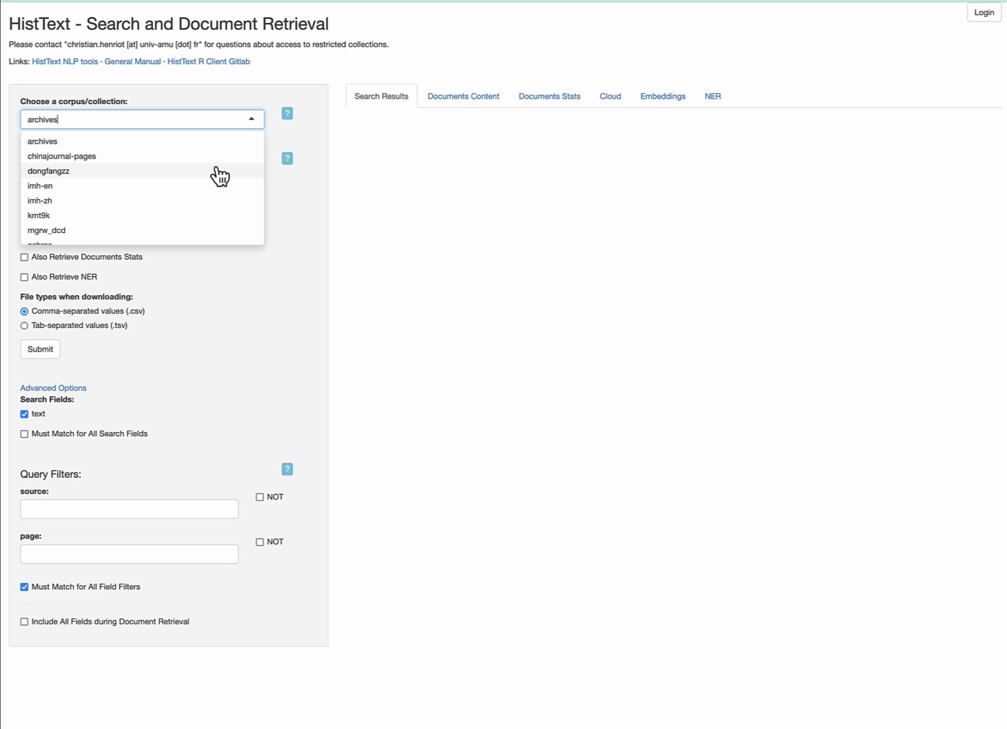
click(430, 166)
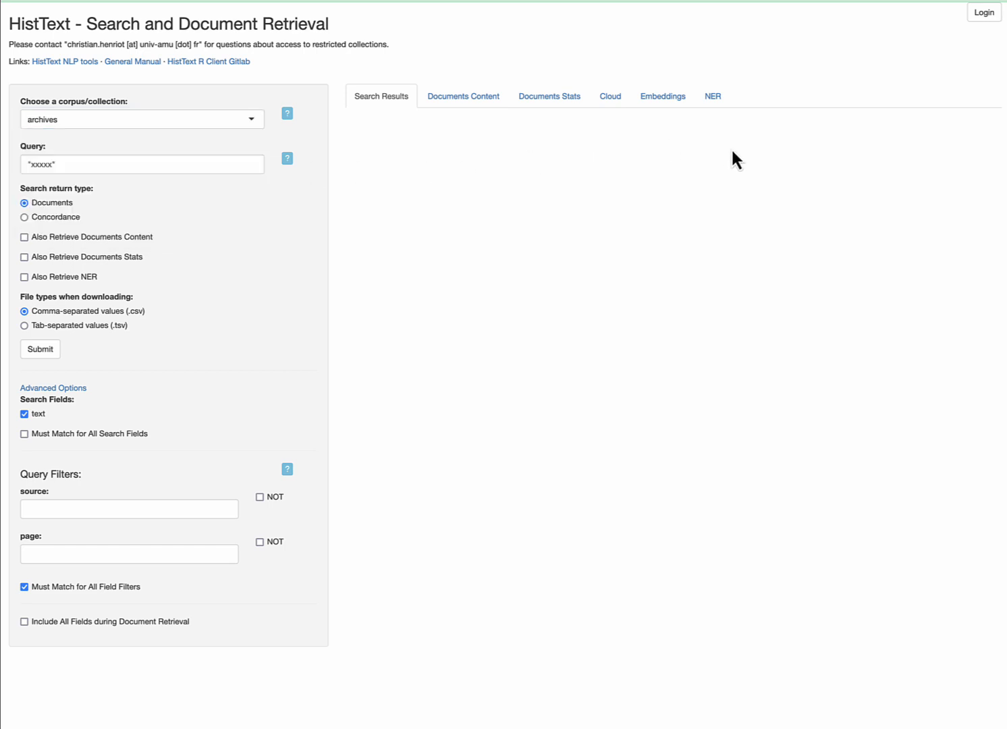
Log in to the site with the prefilled username and password
click(981, 19)
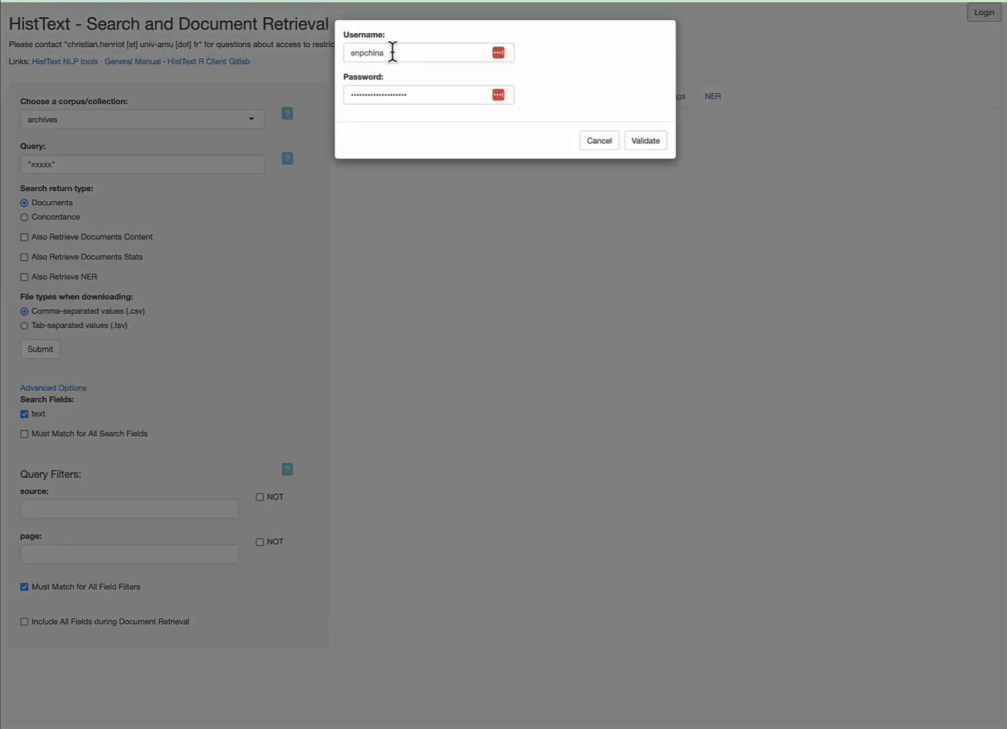
click(646, 141)
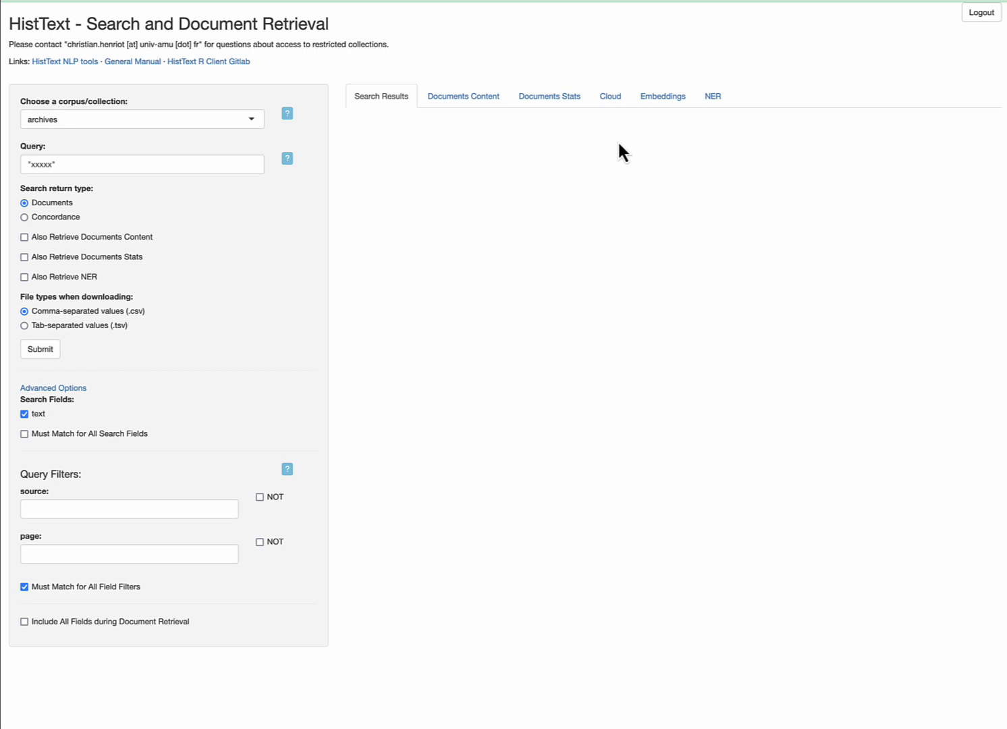
Browse the full list of corpora offered to the logged-in account, down to the shunpao collections
click(251, 122)
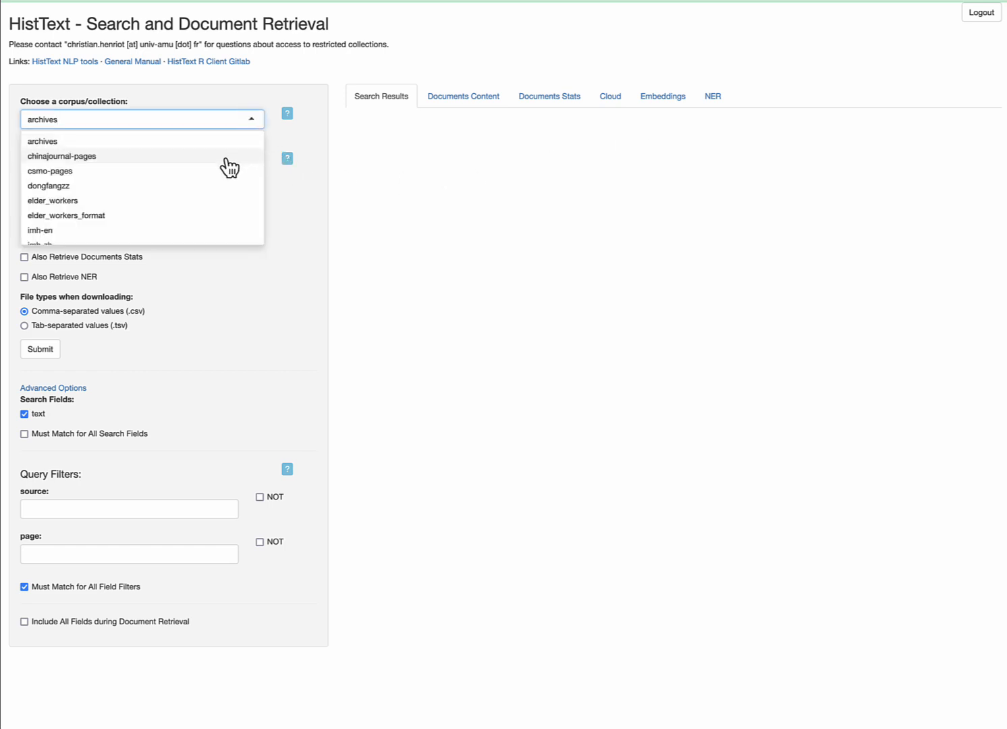
scroll(229, 165, down, 3)
scroll(230, 168, down, 2)
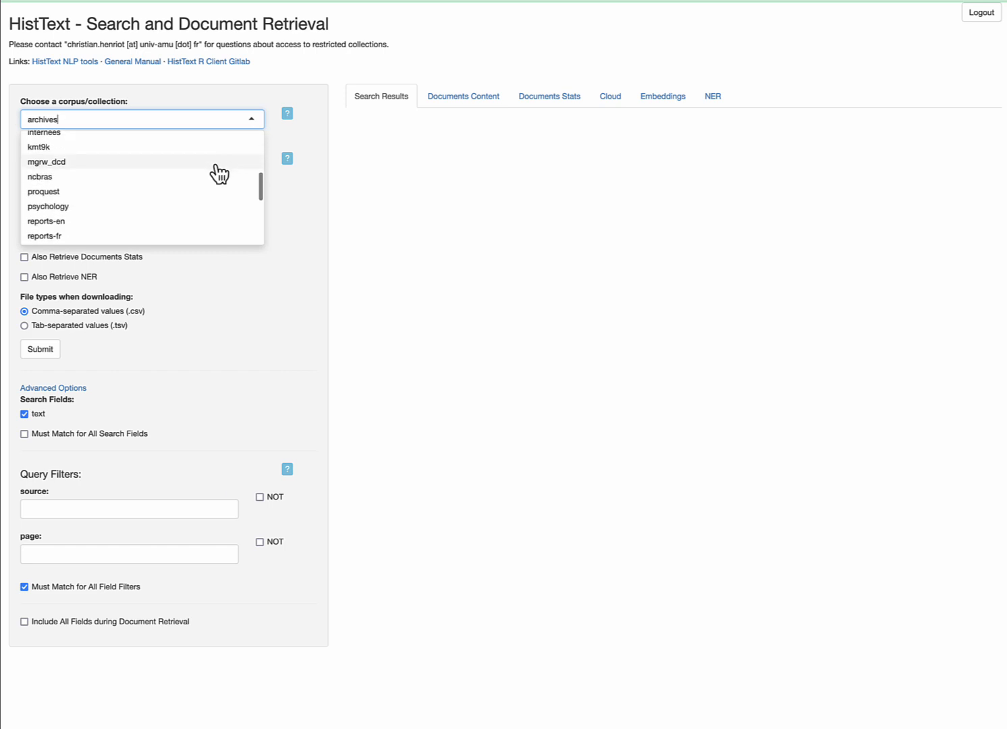
scroll(177, 205, down, 3)
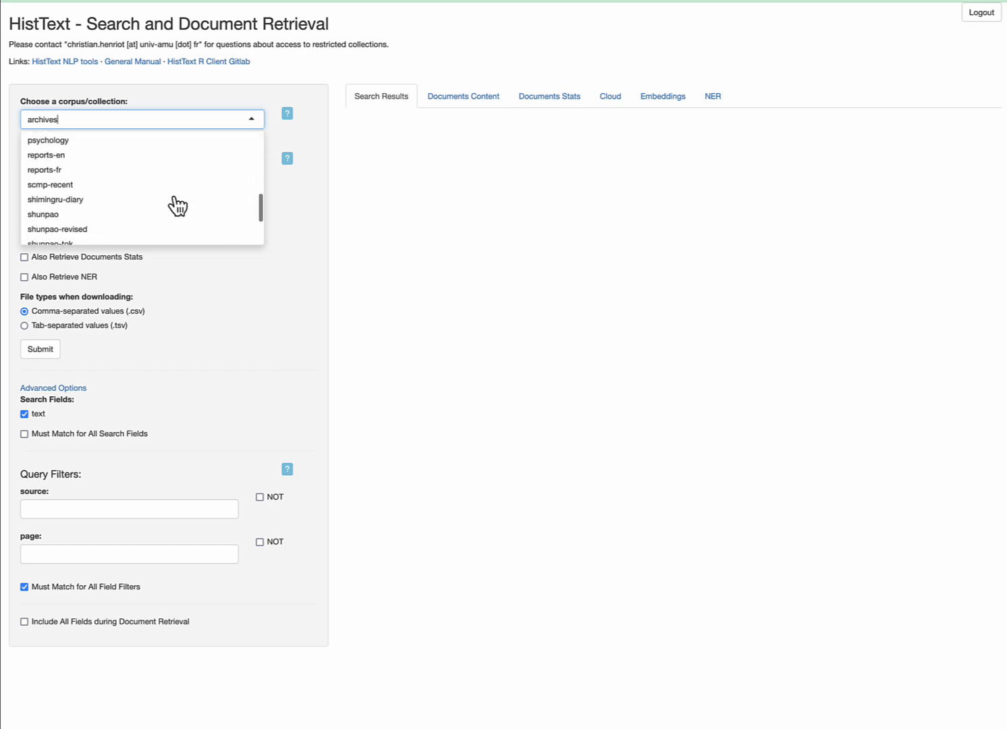
scroll(178, 205, down, 1)
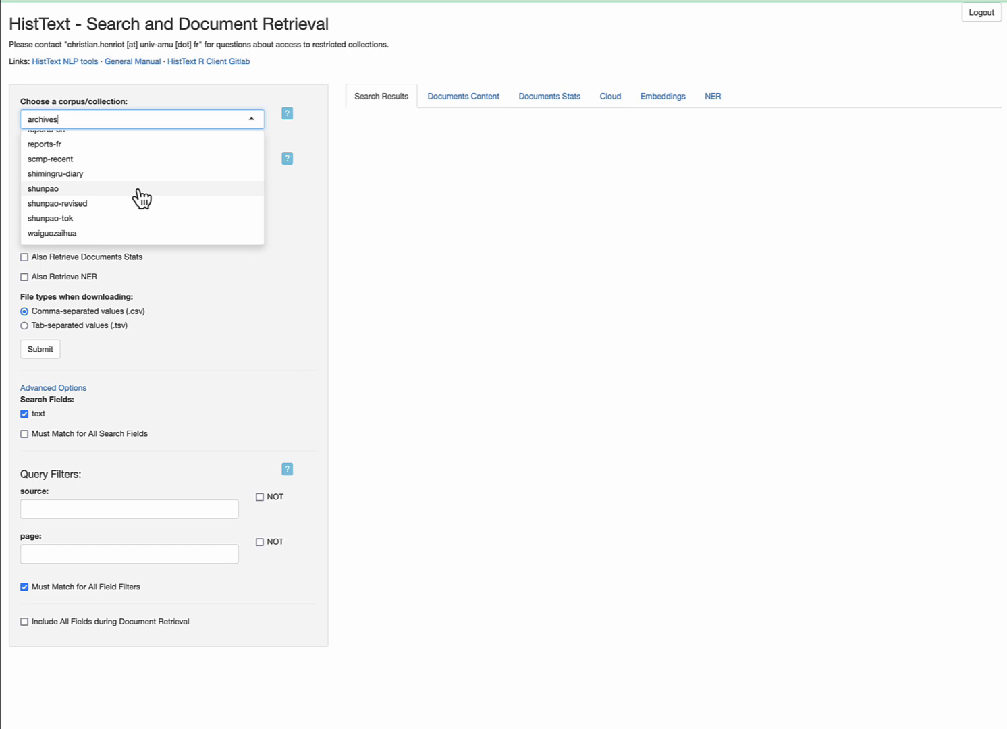
click(299, 201)
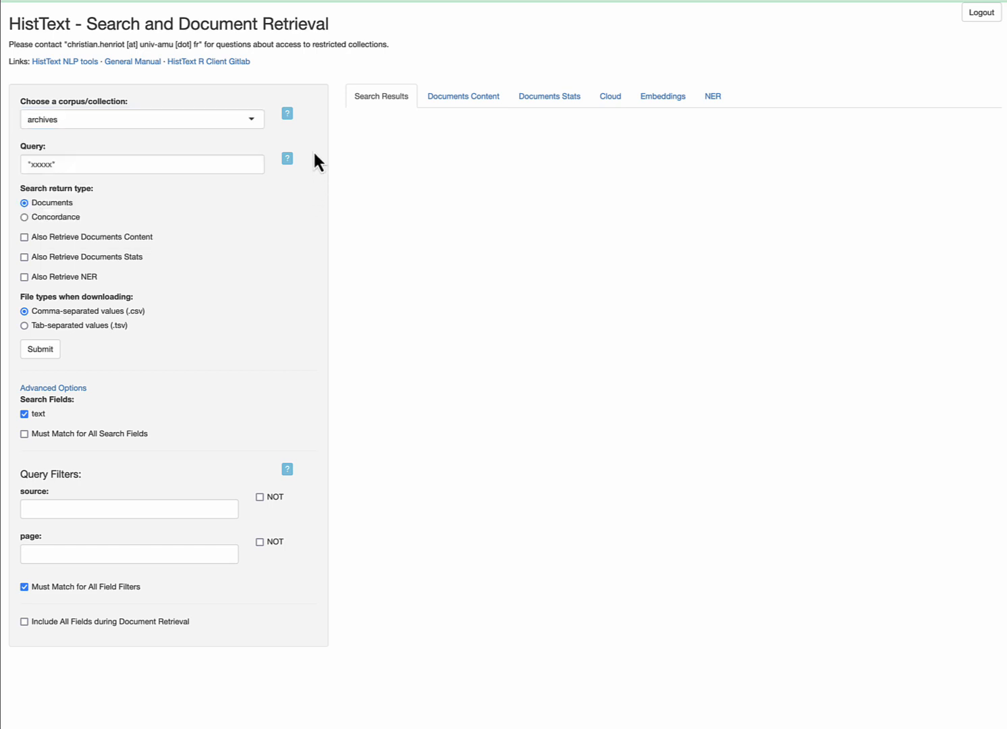
Read the corpora descriptions, highlighting the phrase "Chinese newspaper Shenbao", and close them
click(287, 115)
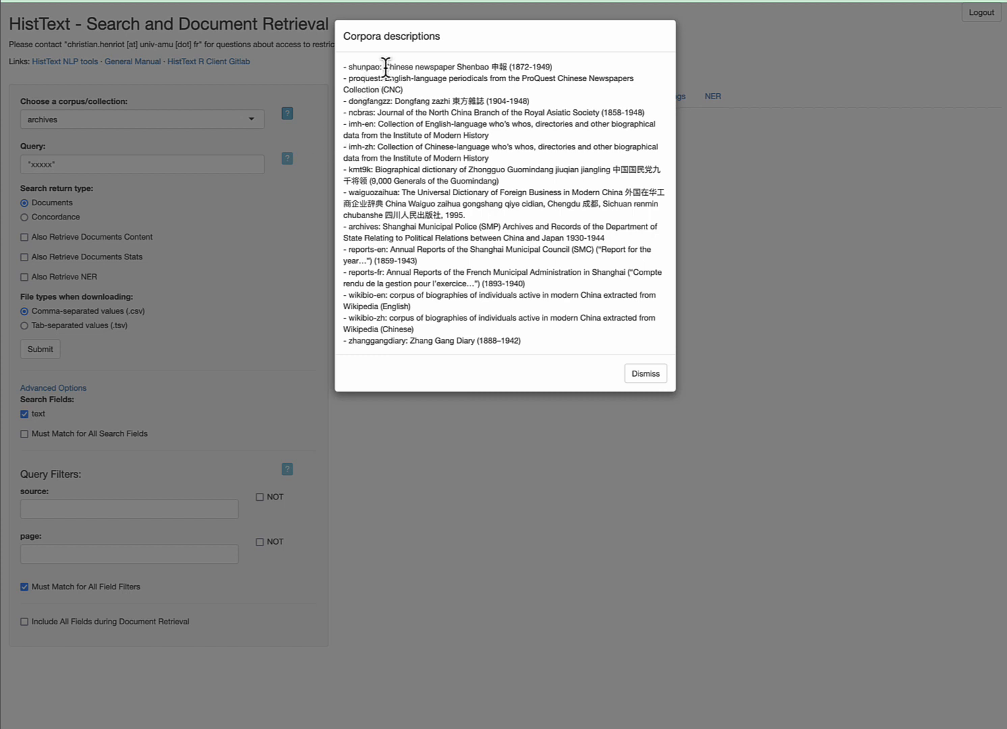
drag(386, 66, 488, 65)
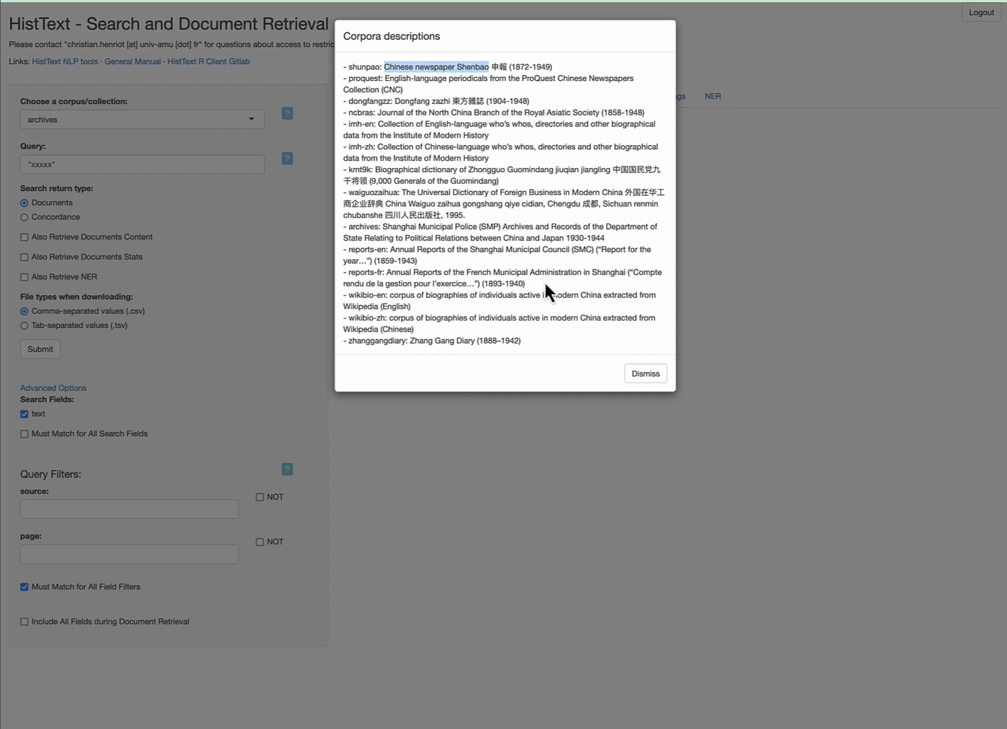
click(649, 375)
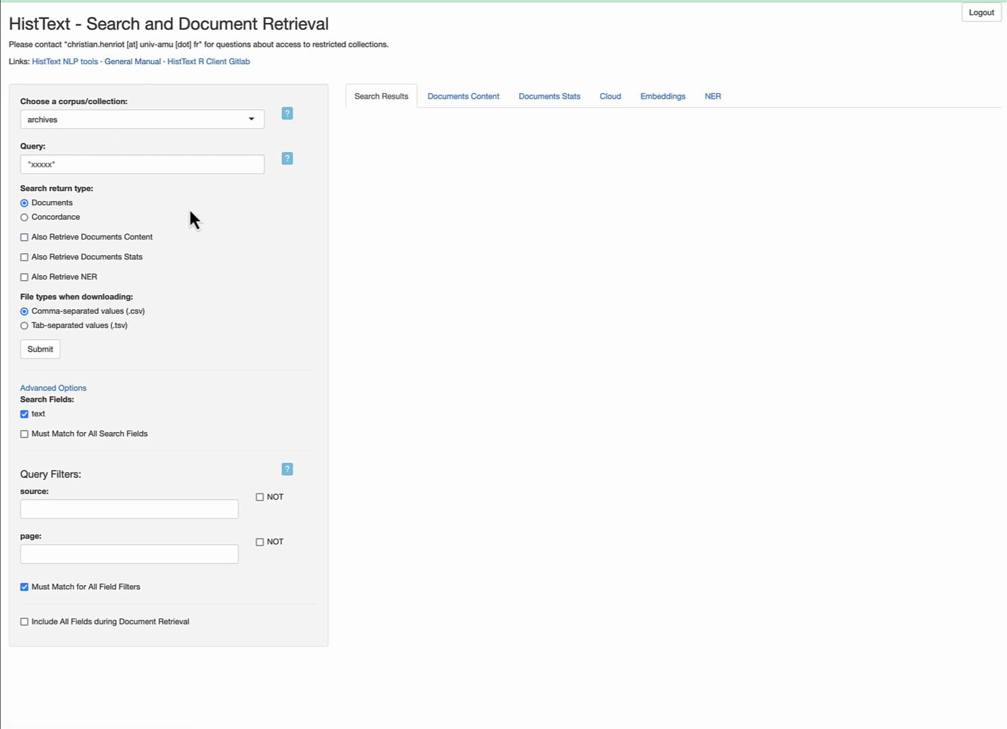
Choose shunpao-revised as the corpus to search
double_click(38, 164)
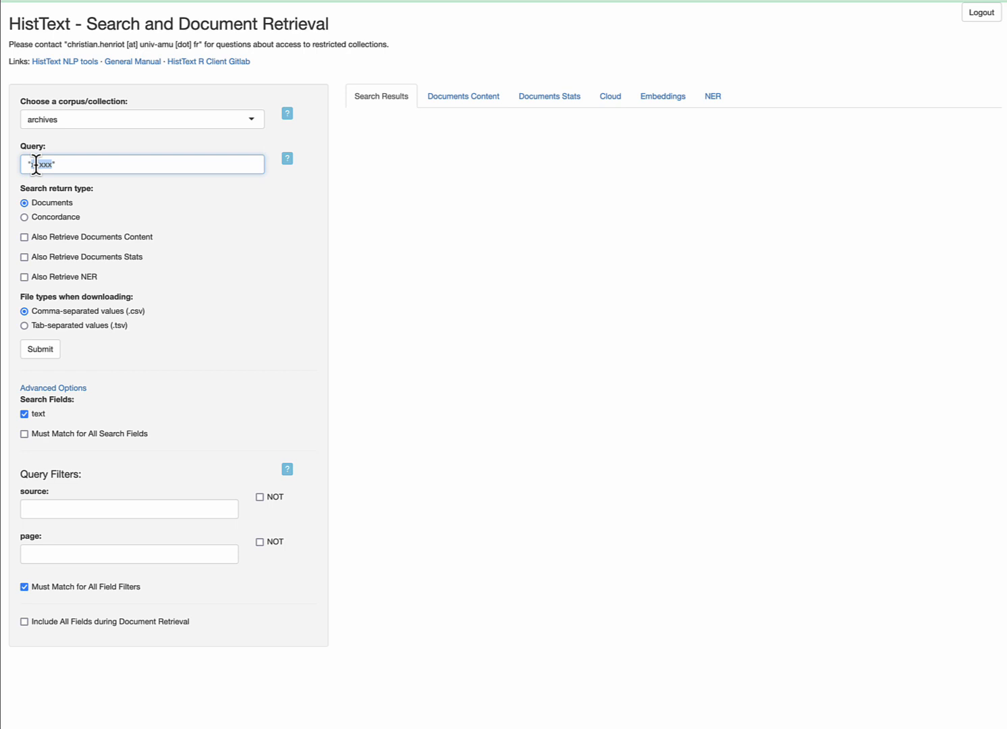
click(251, 117)
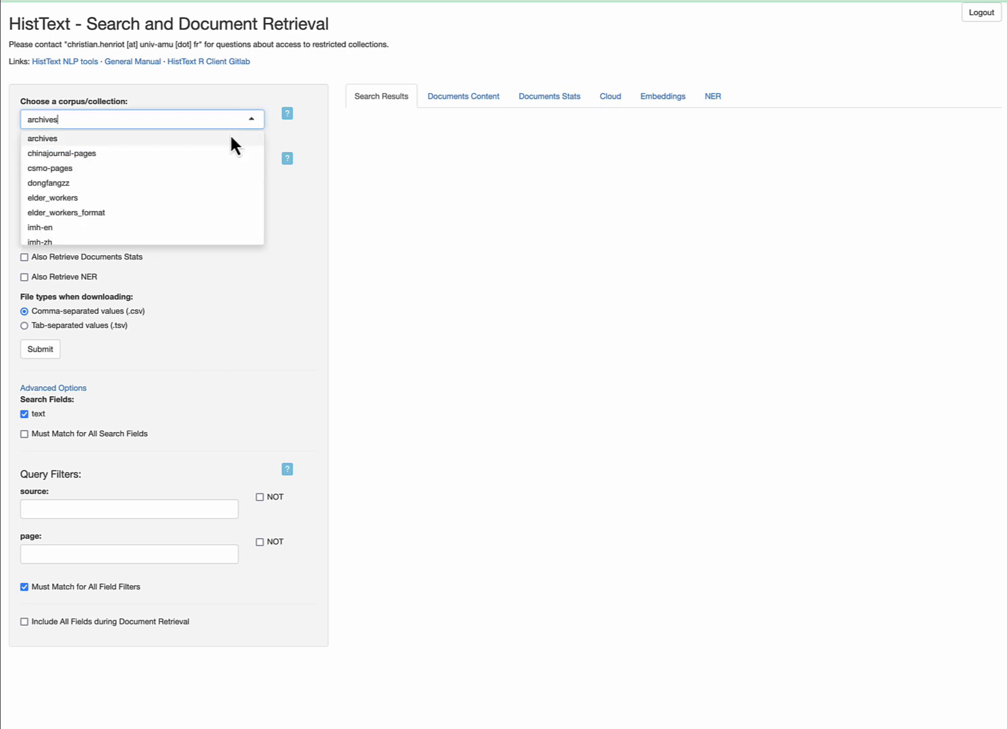
scroll(209, 162, down, 4)
scroll(177, 172, down, 5)
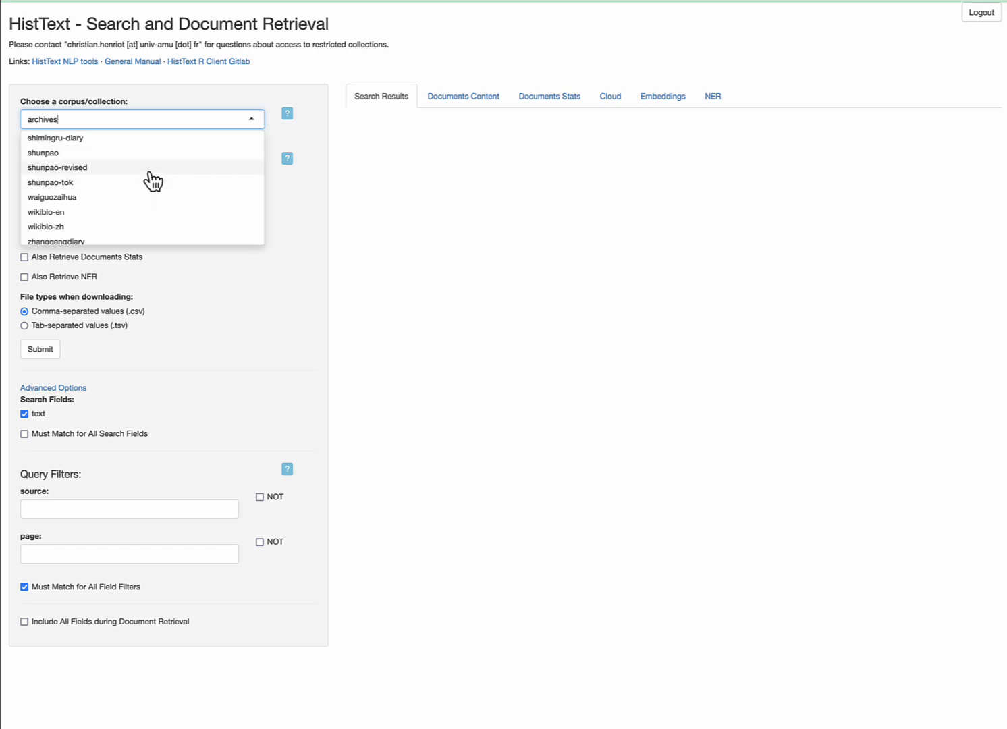
click(148, 170)
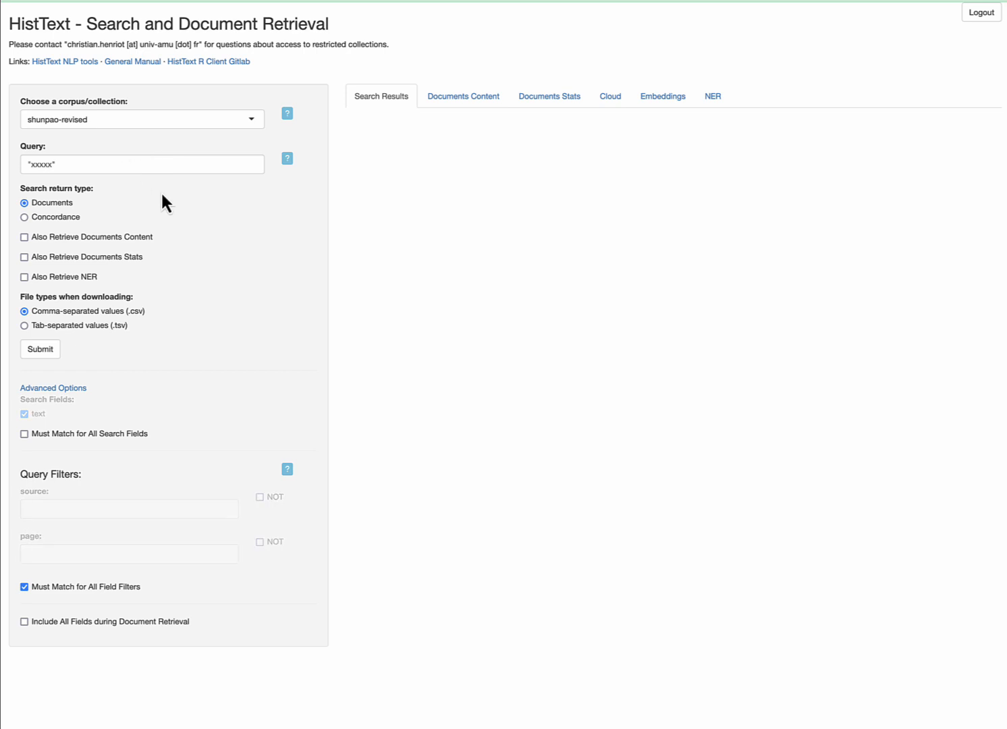
Replace the placeholder query with "資源會" in quotation marks and run the document search
double_click(42, 164)
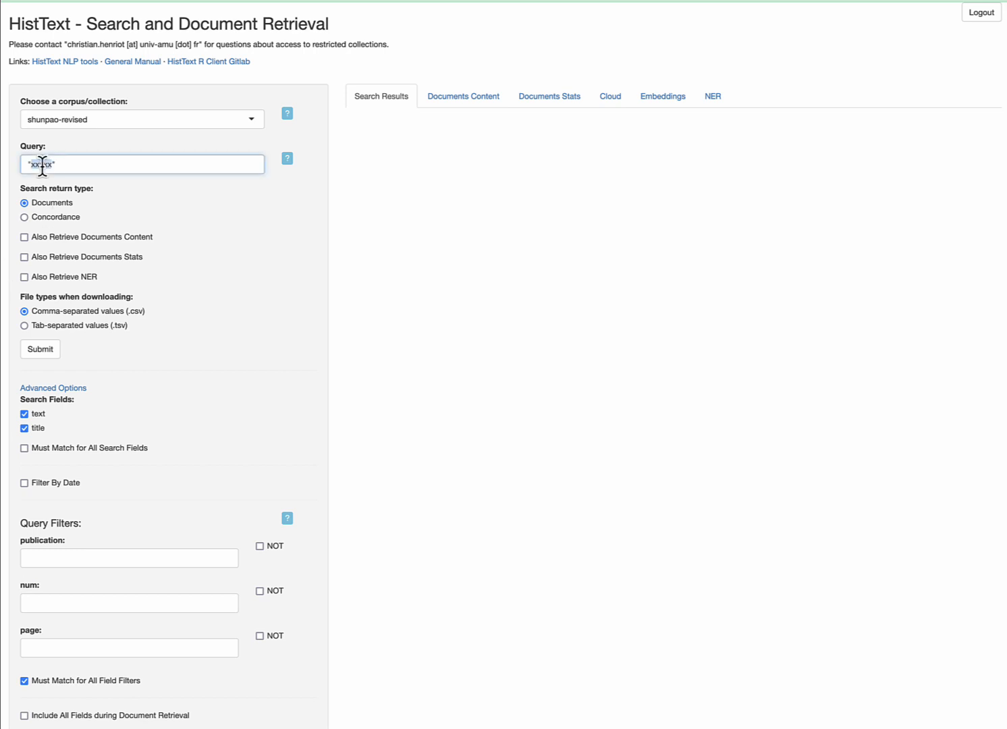
text(zi'yua)
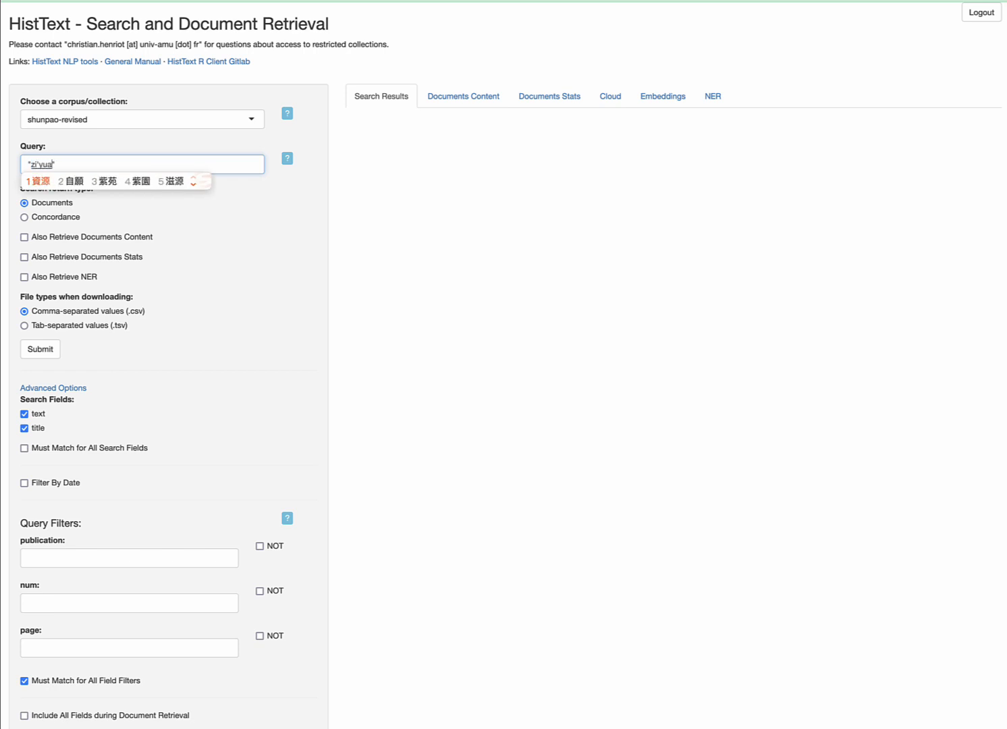
text(n'hui)
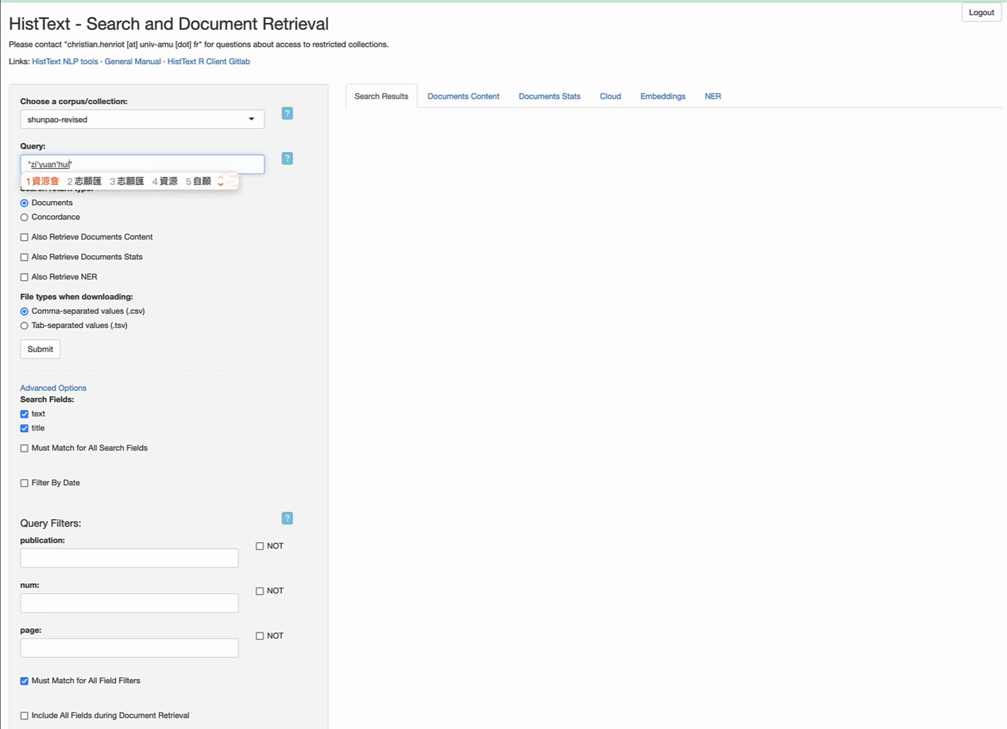
key(space)
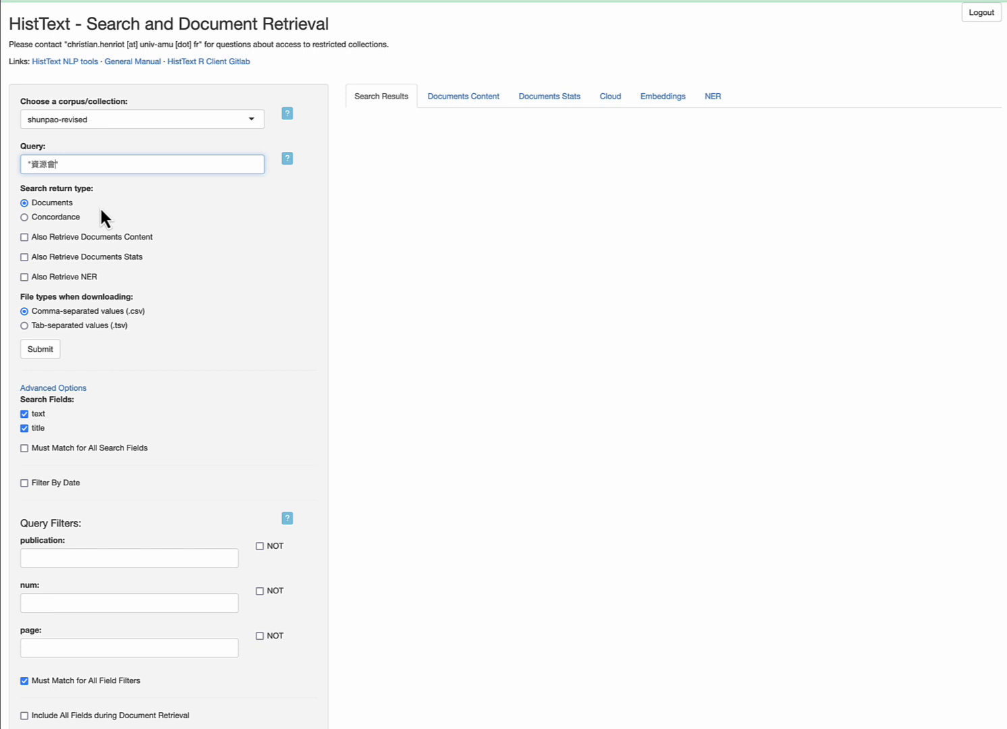
click(40, 350)
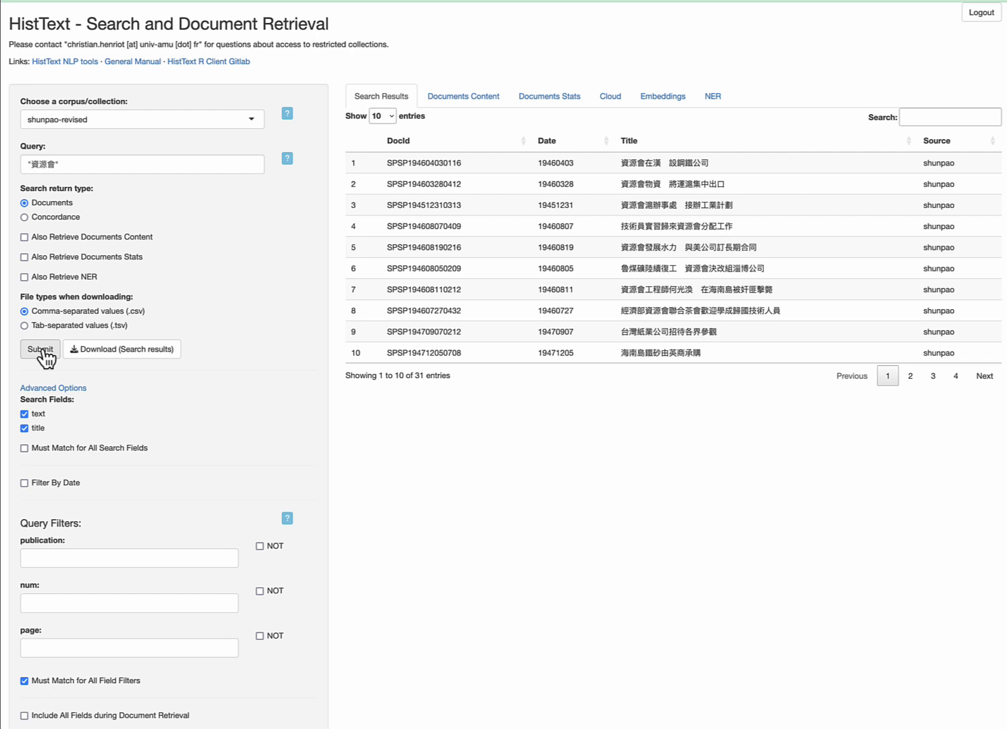
click(42, 349)
Sort the search results by date, newest first
click(549, 142)
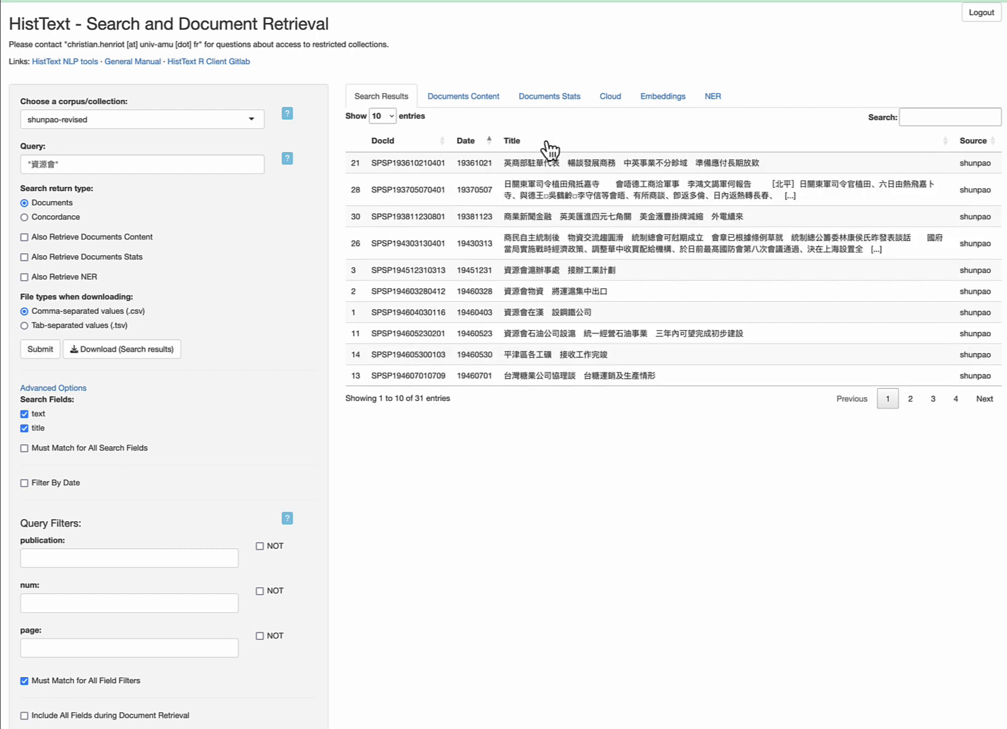
click(467, 143)
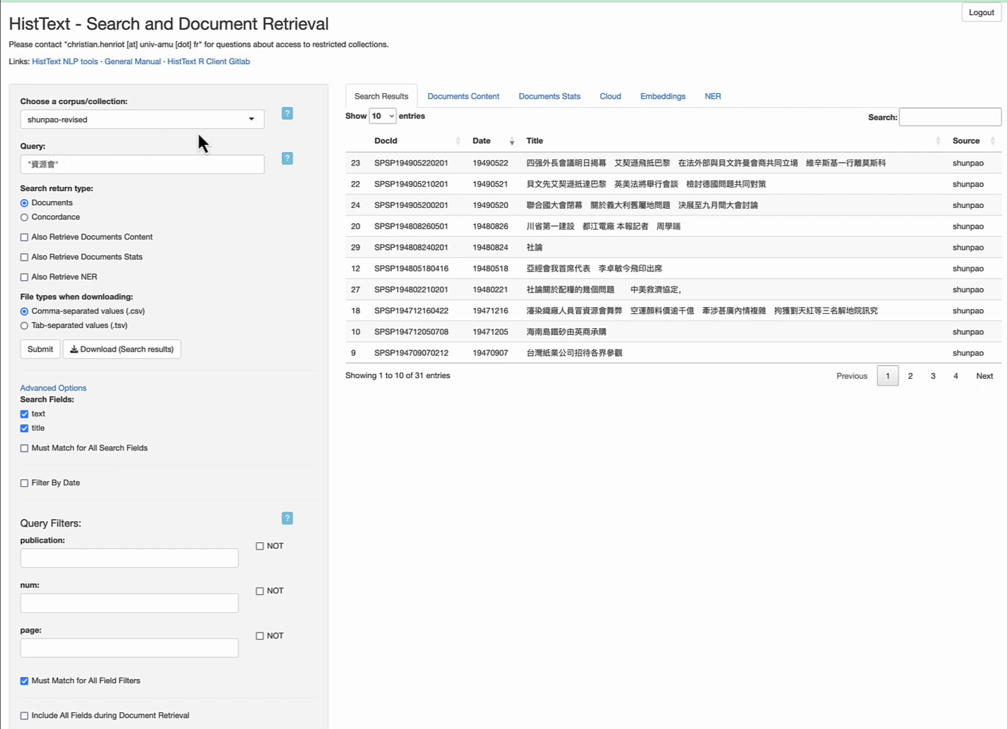
Change the corpus to proquest
click(255, 124)
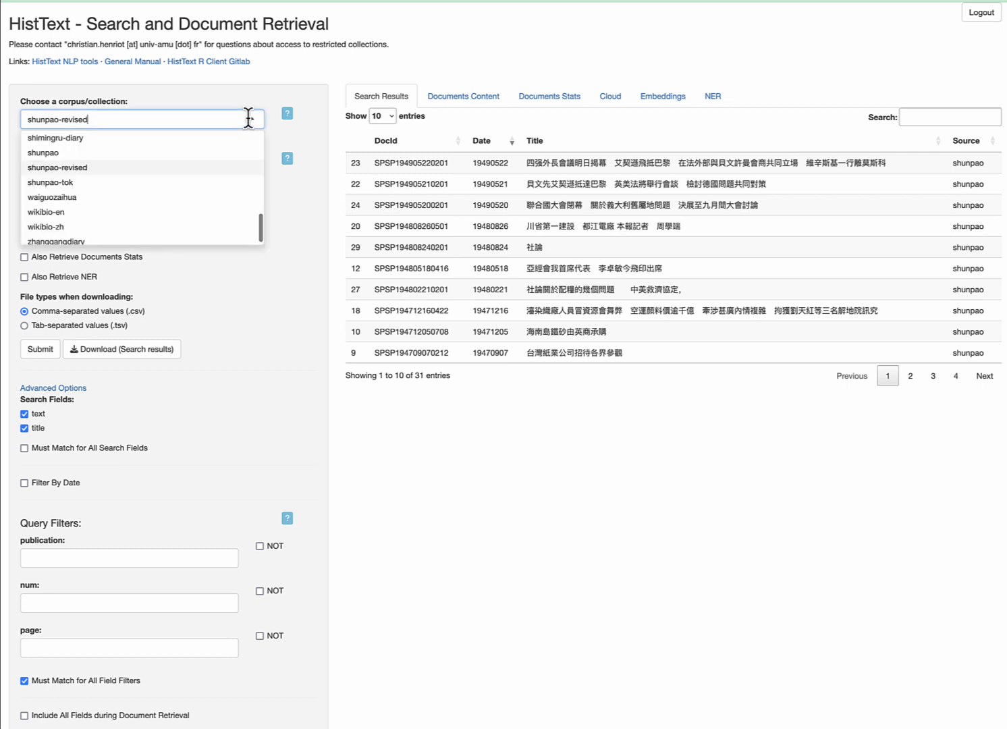
scroll(210, 192, up, 5)
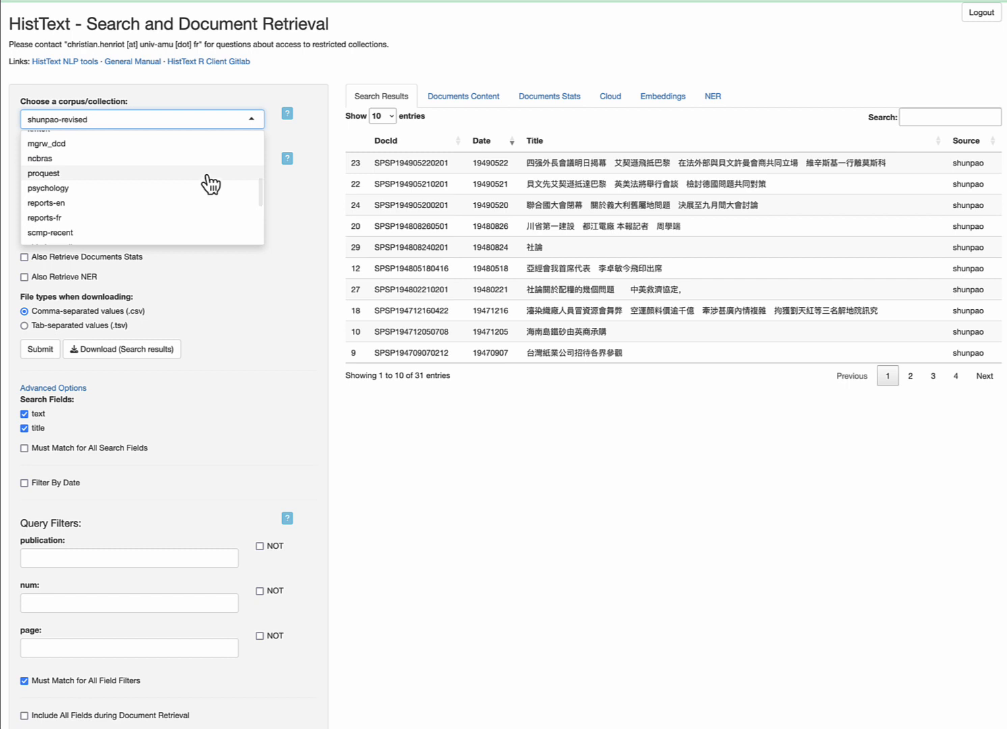
click(206, 173)
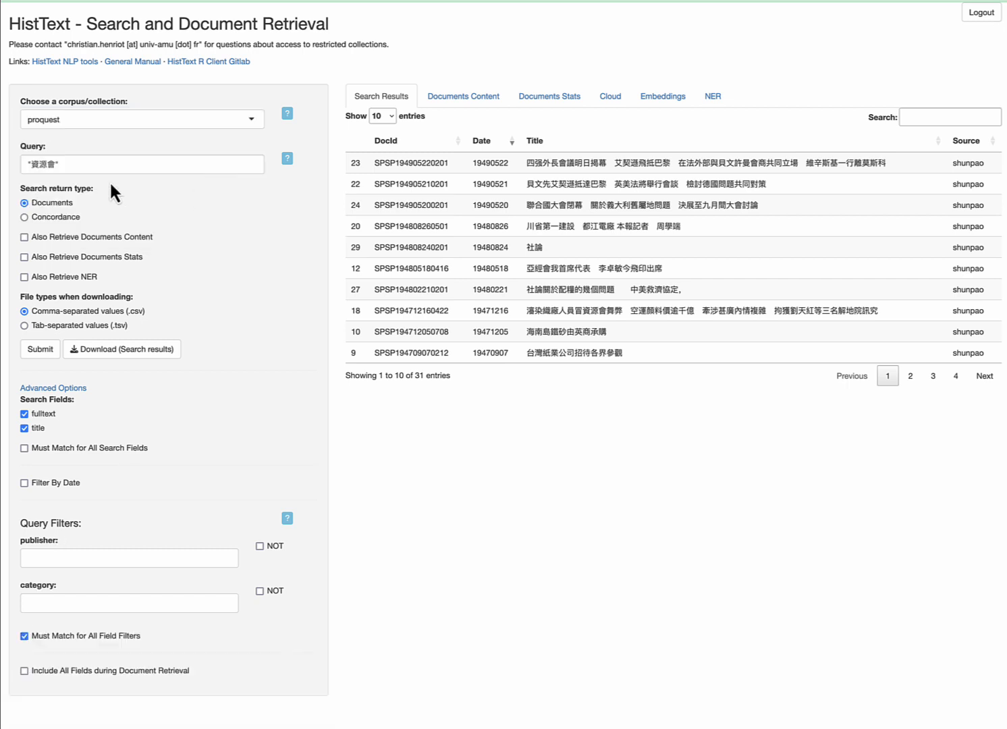
Replace the query with "childbirth" in quotation marks and run the document search
click(53, 164)
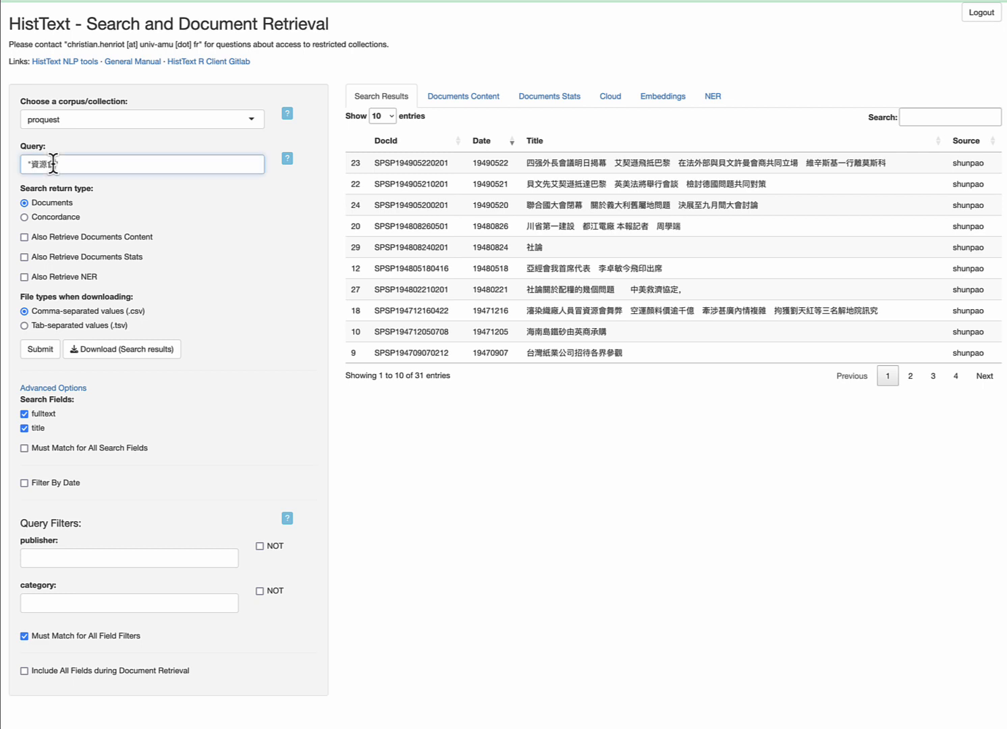
key(BackSpace)
key(BackSpace)
key(BackSpace)
key(BackSpace)
text(childbirth")
click(39, 351)
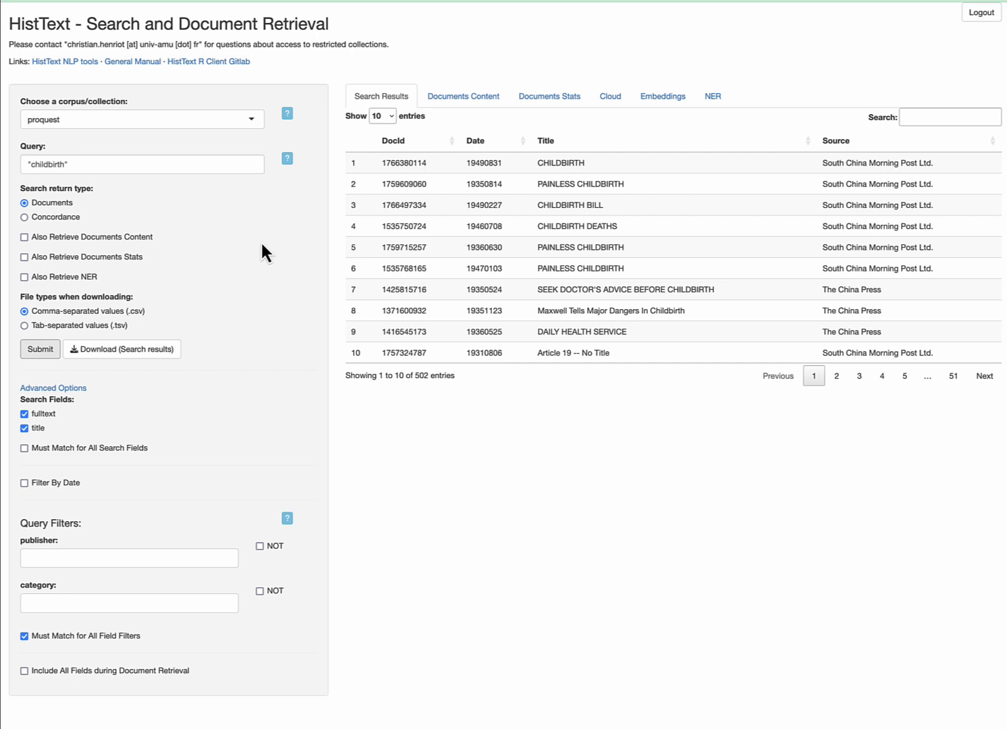
Enable retrieval of documents content, documents stats and NER, and rerun the childbirth search
click(25, 237)
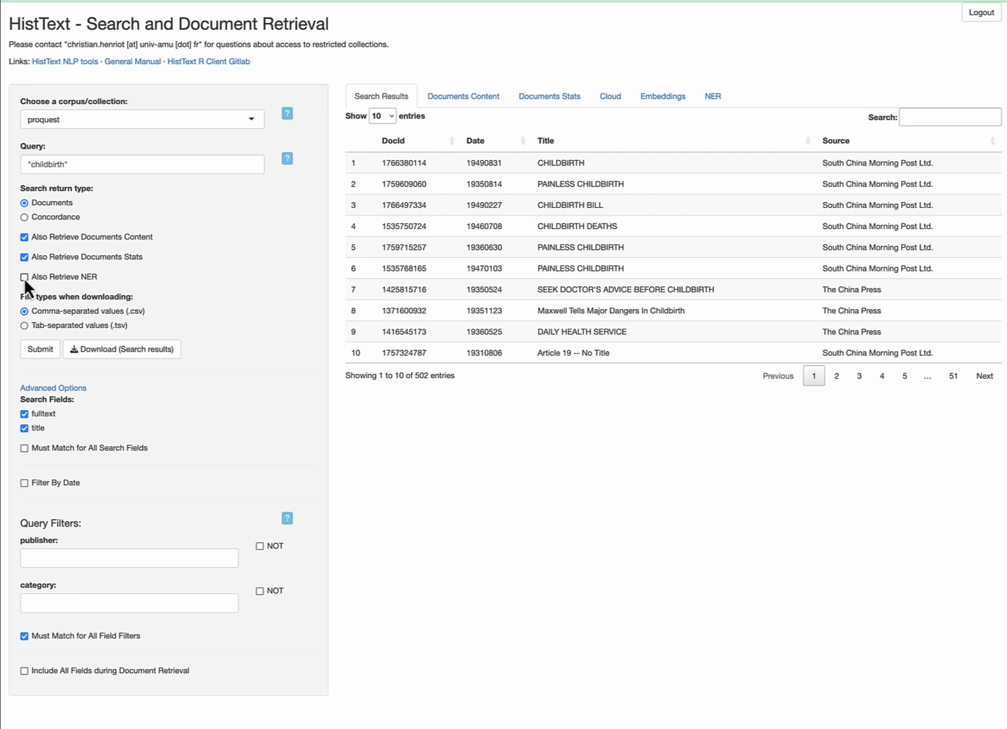
click(42, 350)
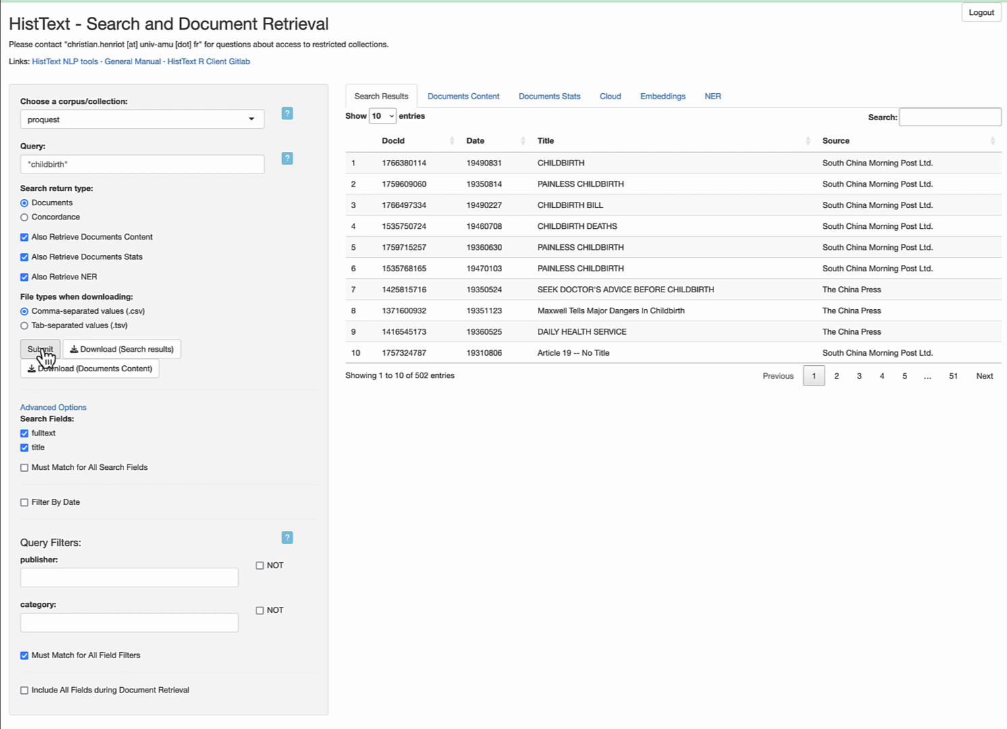
click(40, 350)
Show the documents content for the childbirth search and read through the full texts with highlighted matches
click(471, 103)
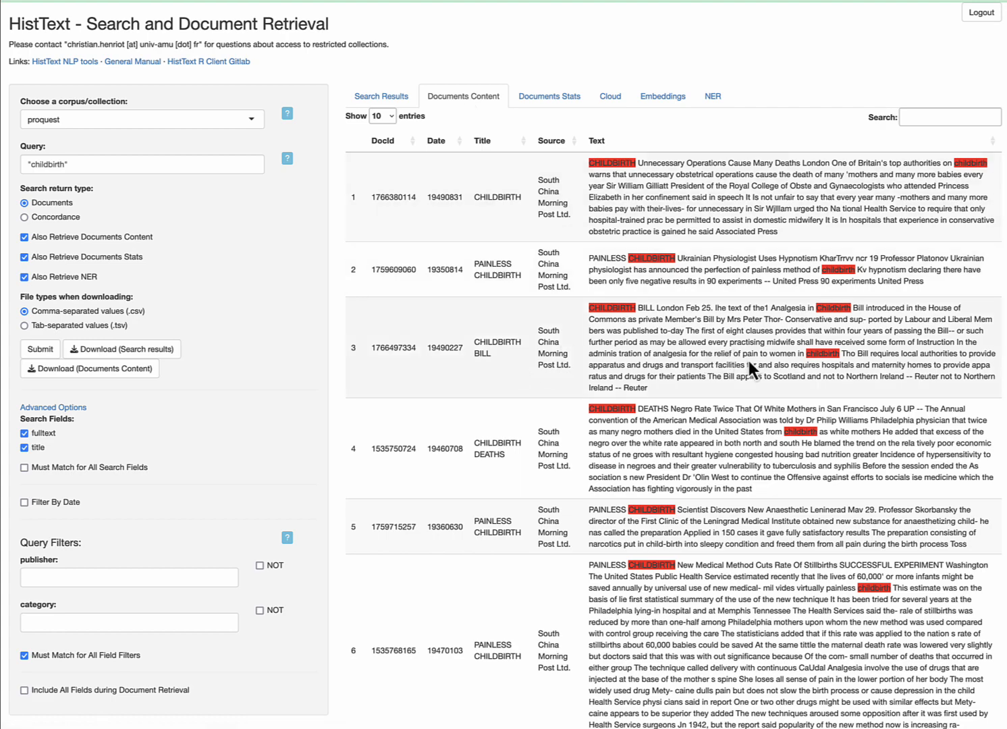
scroll(748, 357, down, 3)
scroll(702, 351, down, 10)
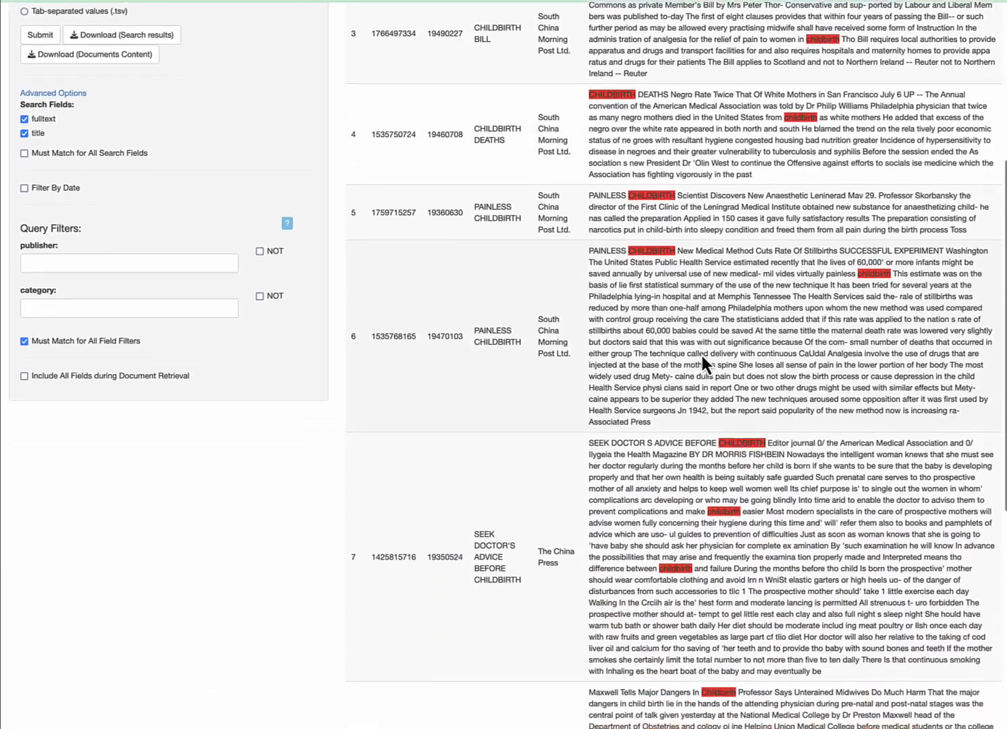
scroll(701, 351, down, 1)
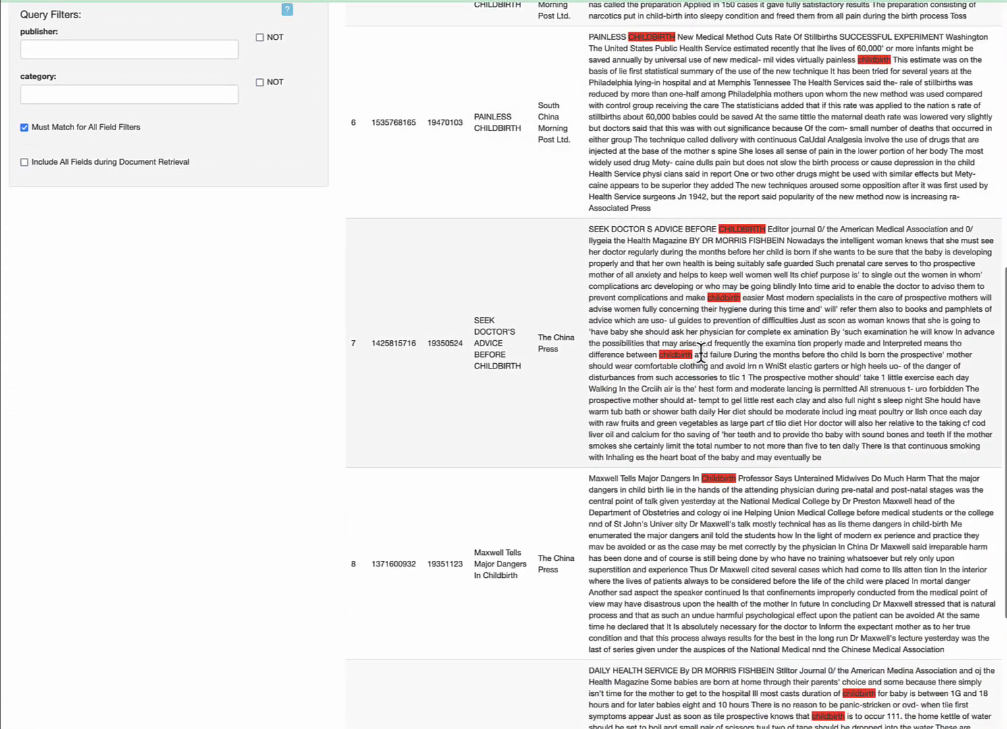
Show the documents stats of the childbirth search and display the Results by Year plot
scroll(701, 351, down, 6)
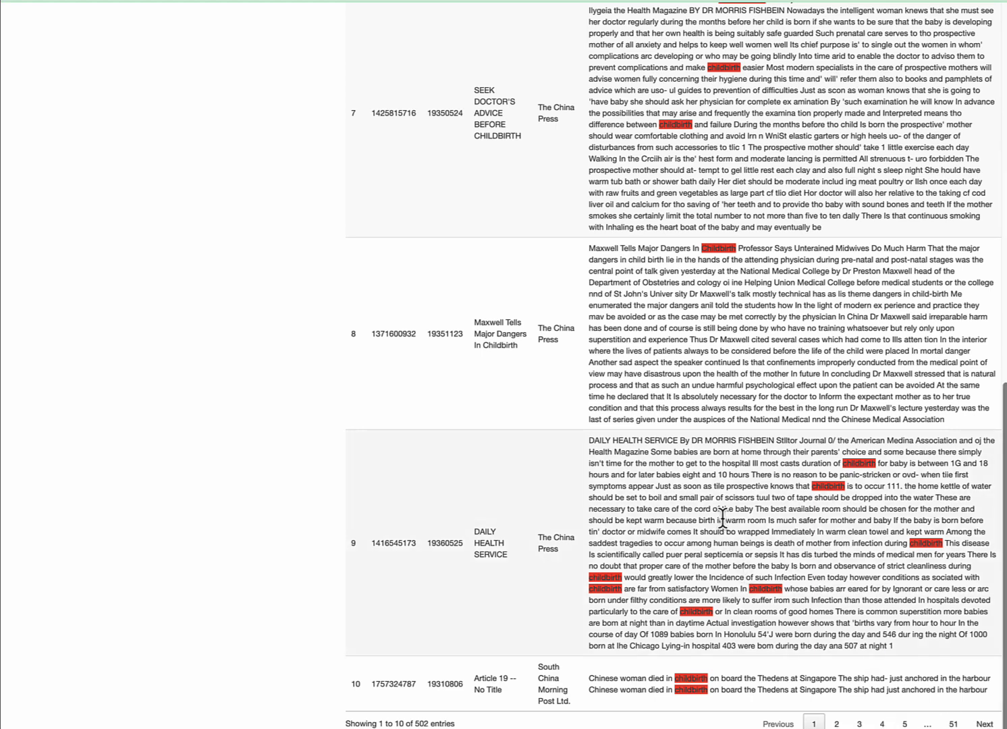
scroll(717, 496, up, 2)
scroll(715, 489, up, 10)
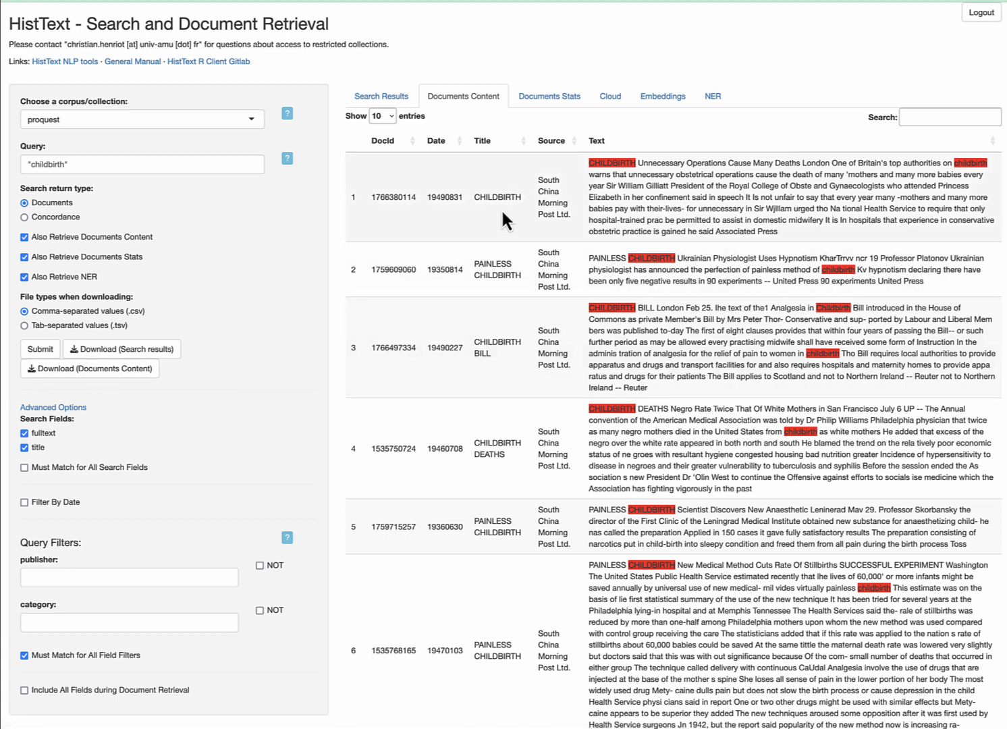
click(548, 102)
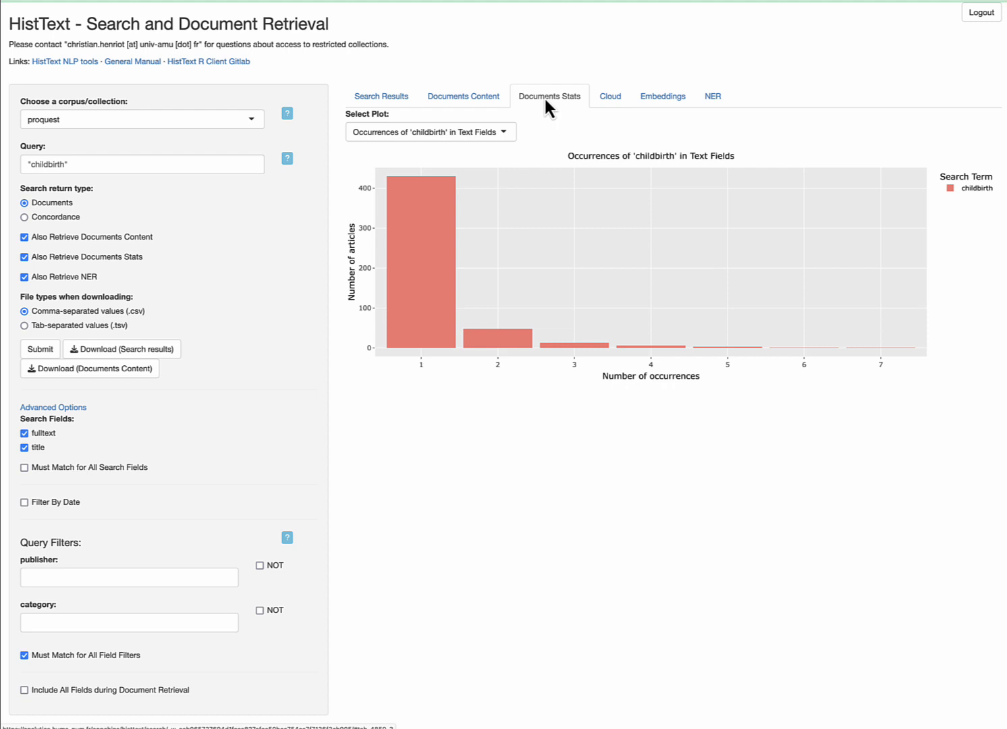
click(452, 131)
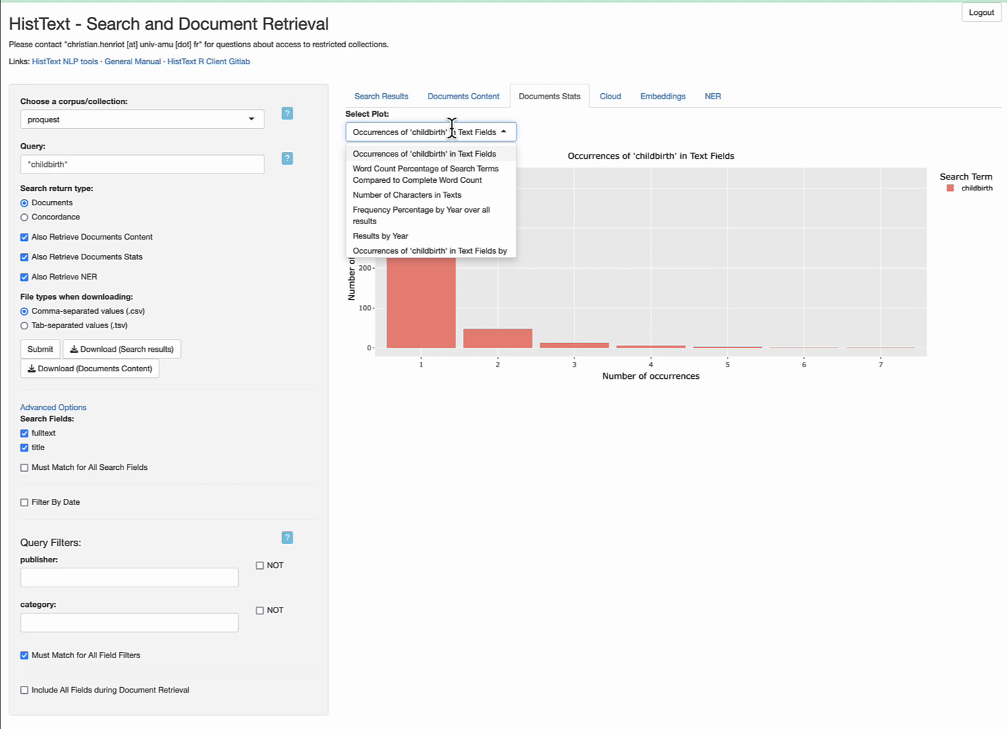
click(488, 237)
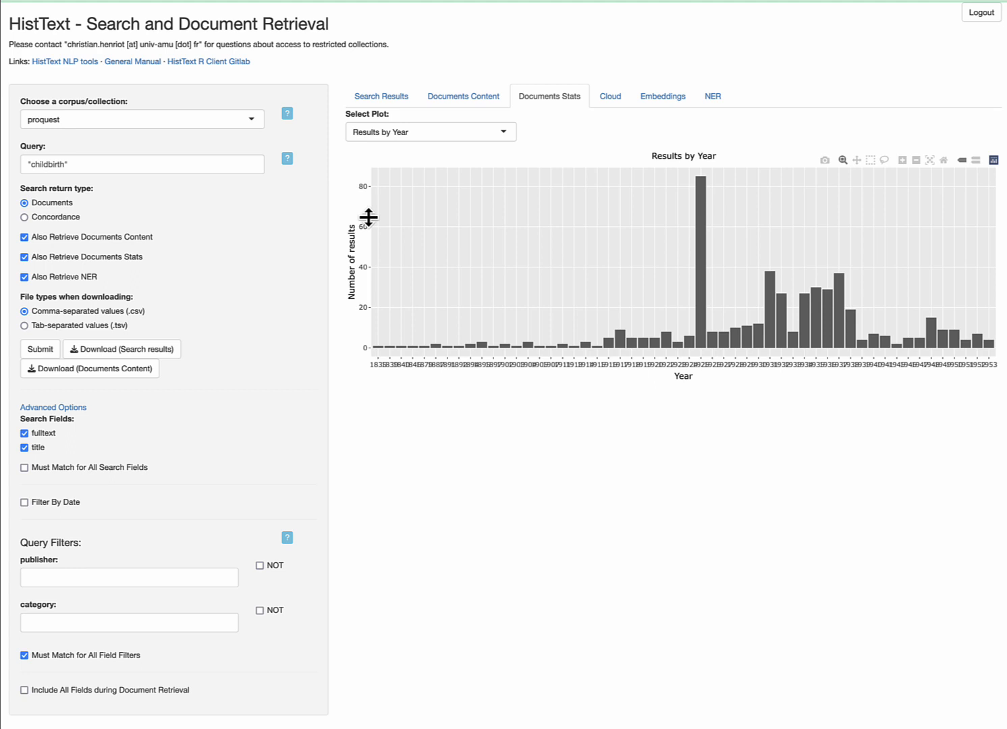
Switch the stats plot to Word Count Percentage of Search Terms Compared to Complete Word Count
click(459, 133)
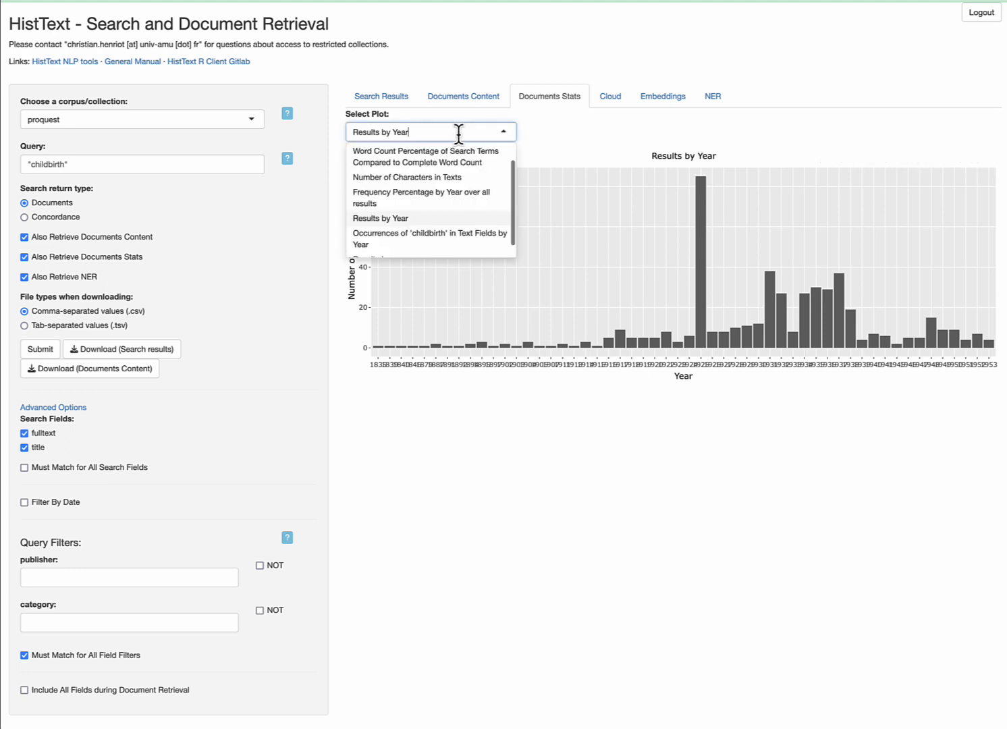
scroll(460, 165, up, 1)
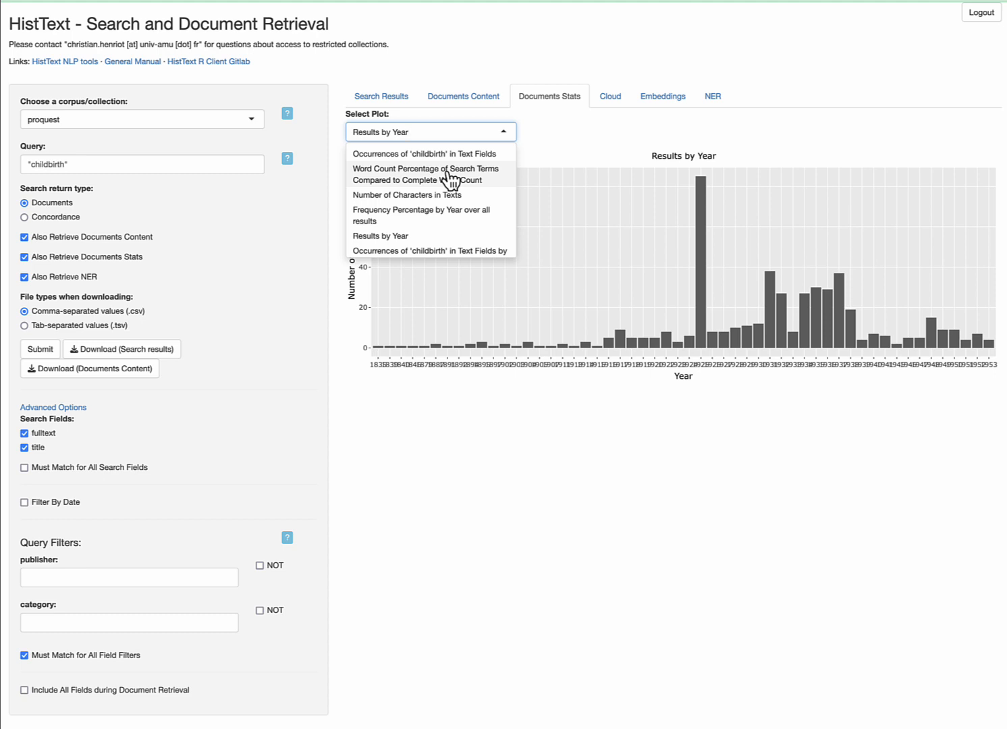
click(450, 180)
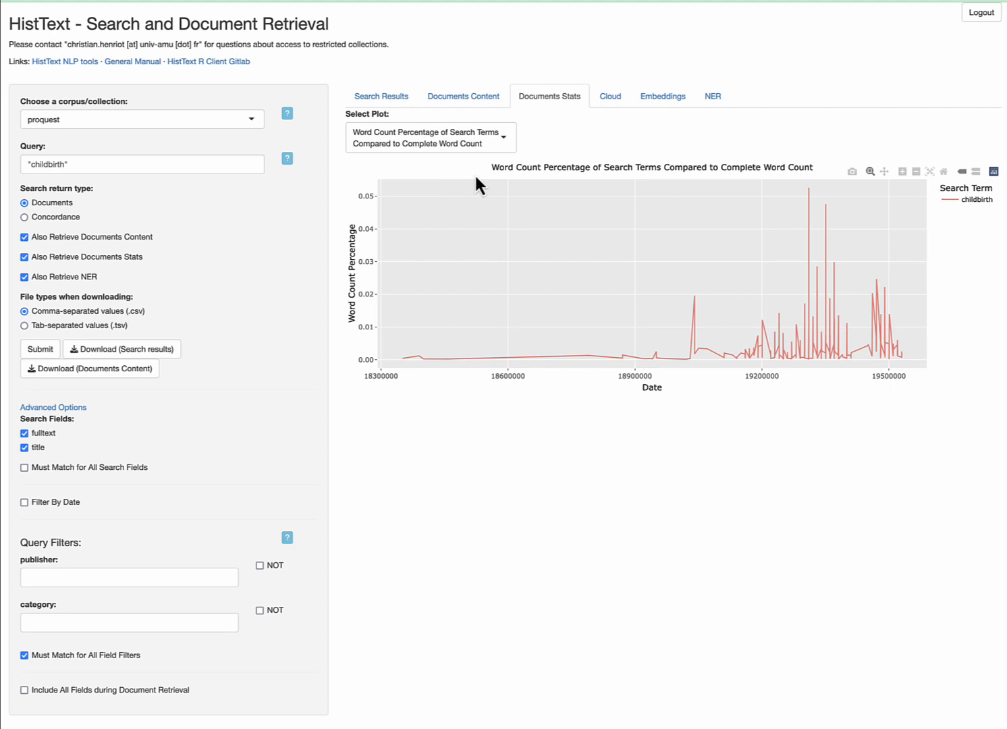
Display the Number of Characters in Texts plot and inspect the 14100 - 18700 and 18700 - 23300 bars
click(507, 143)
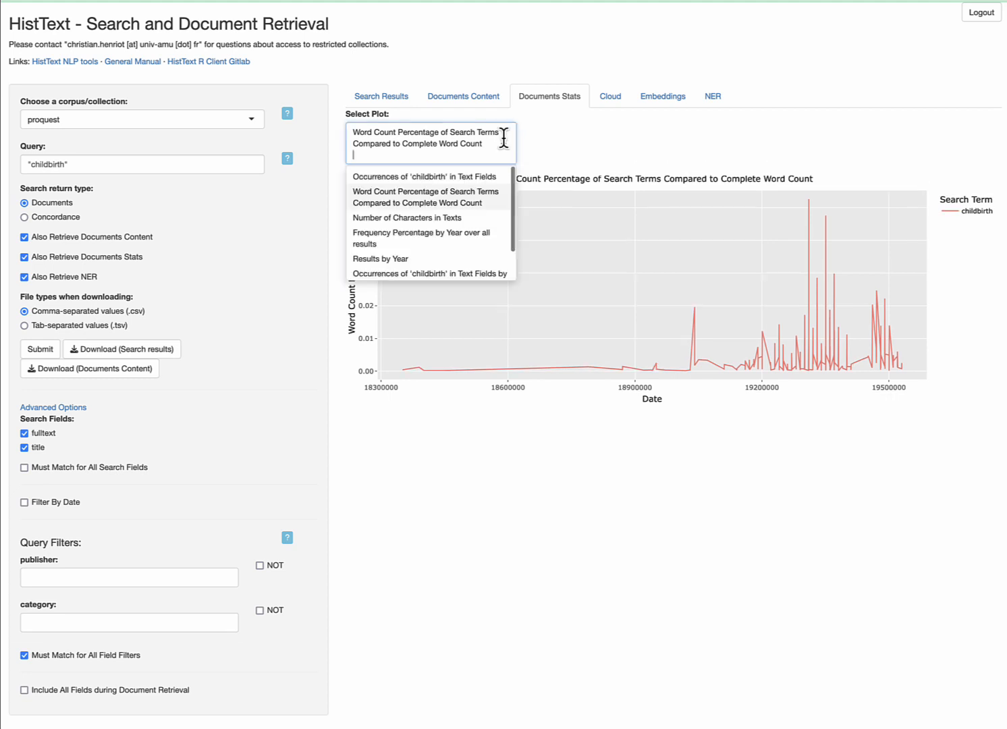
click(437, 218)
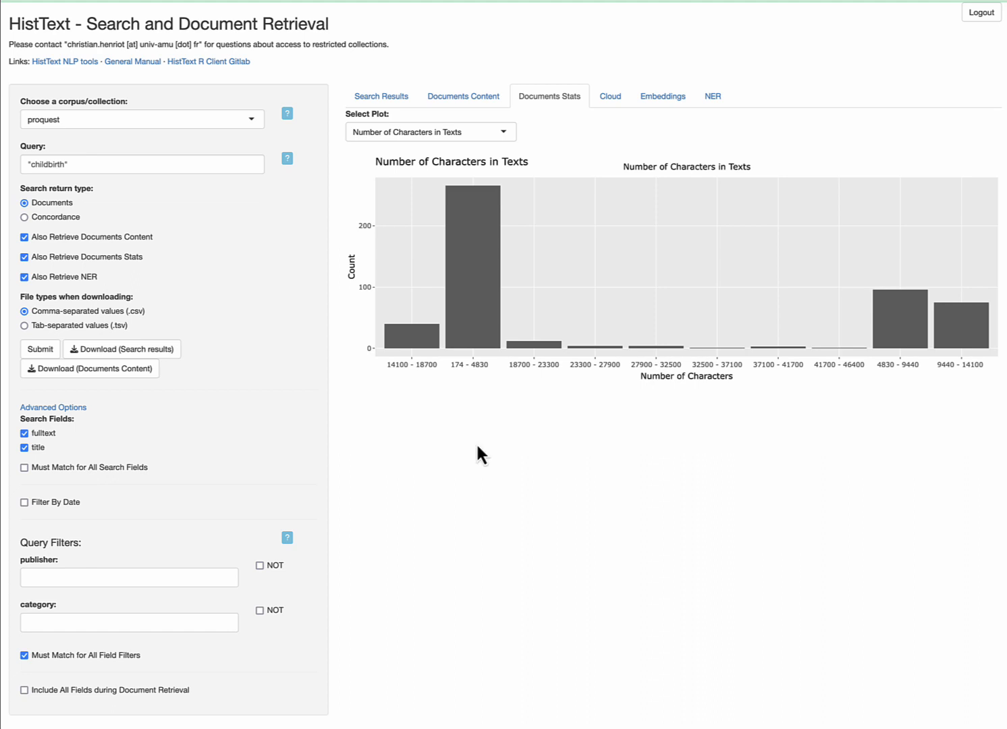
mouse_move(411, 336)
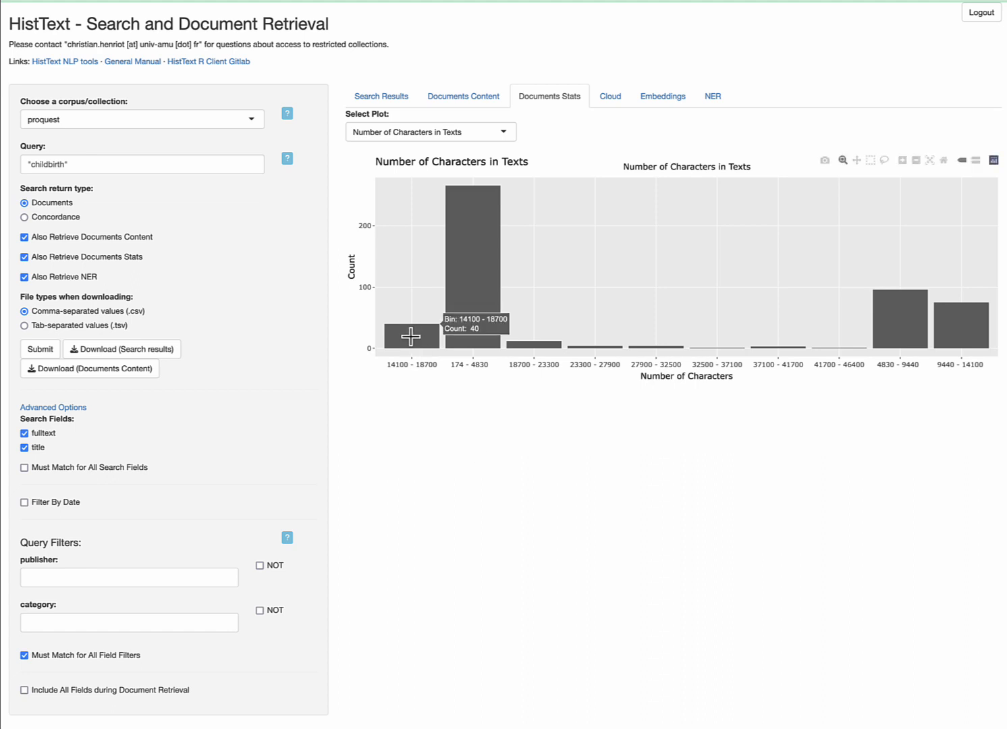
mouse_move(522, 345)
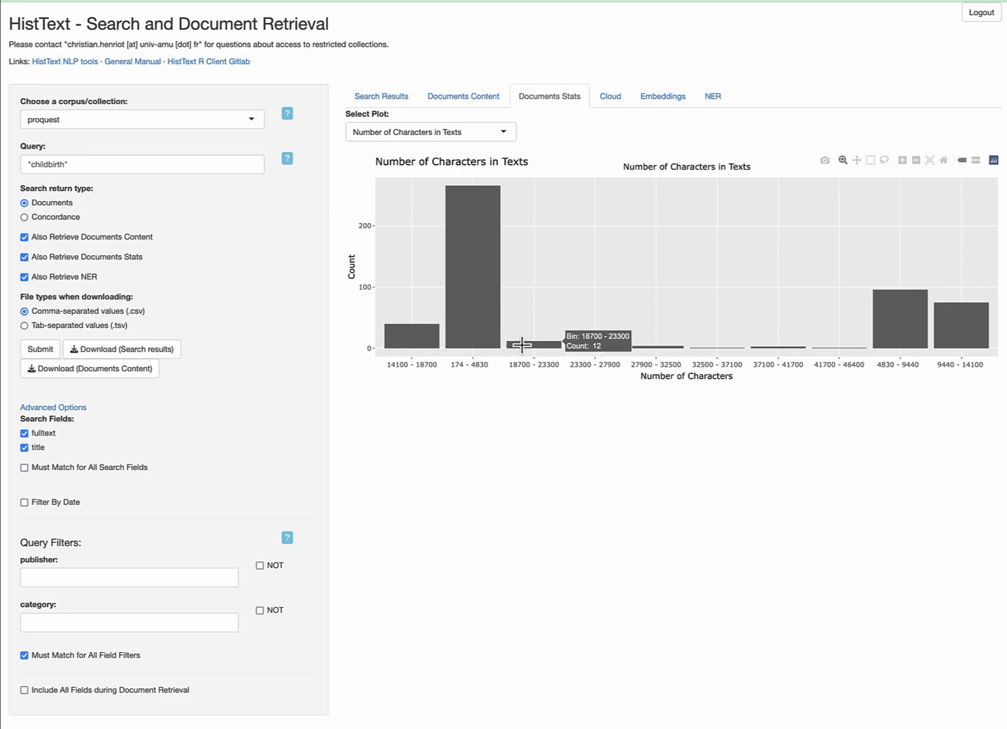
Display the Results by sources plot and view the word cloud of the childbirth documents
click(463, 133)
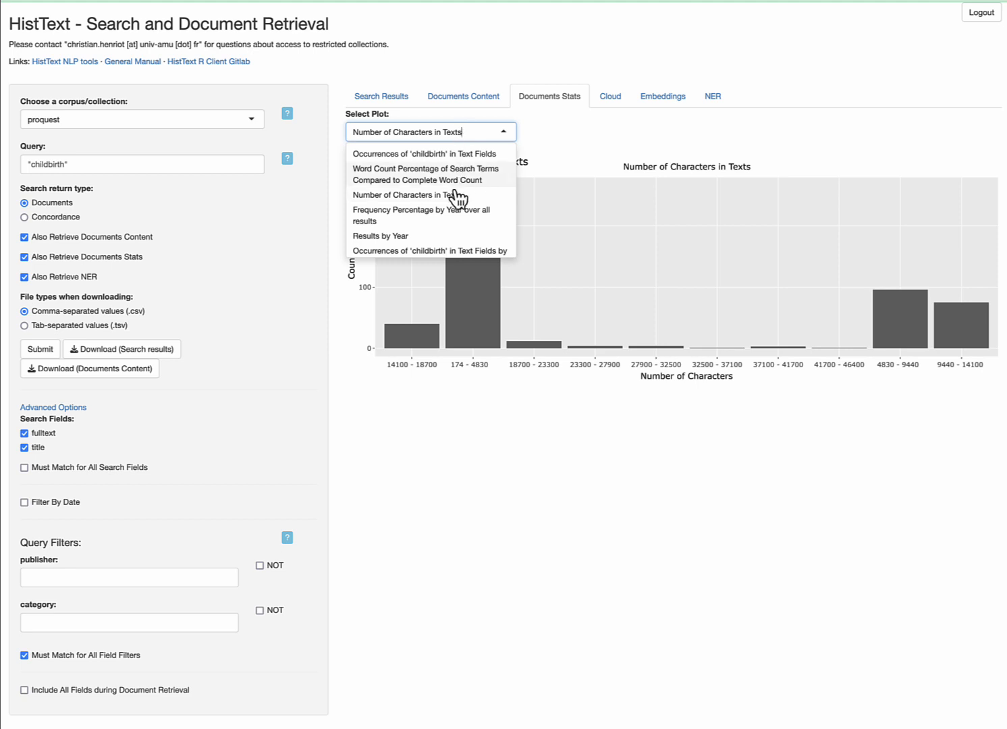
scroll(457, 200, down, 2)
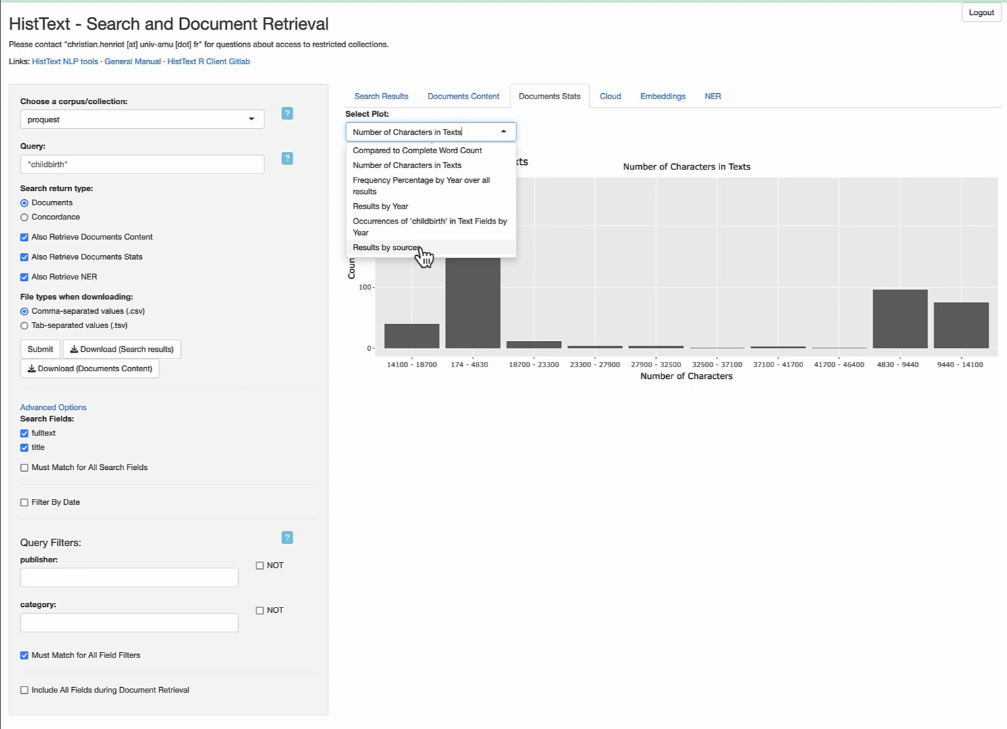
click(399, 247)
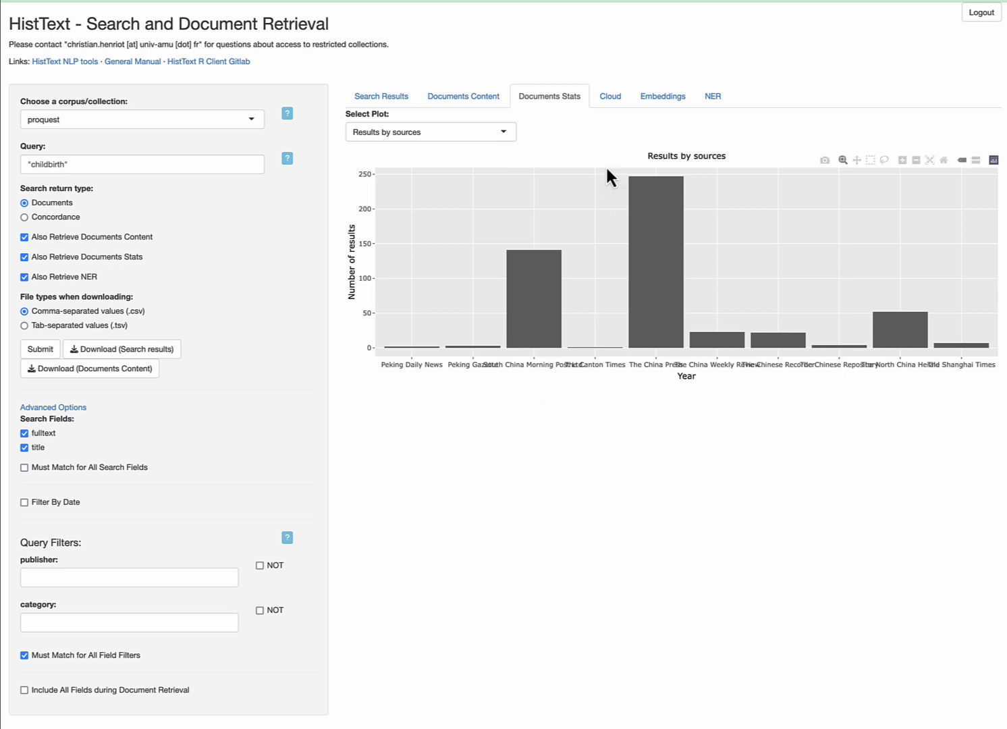
click(612, 98)
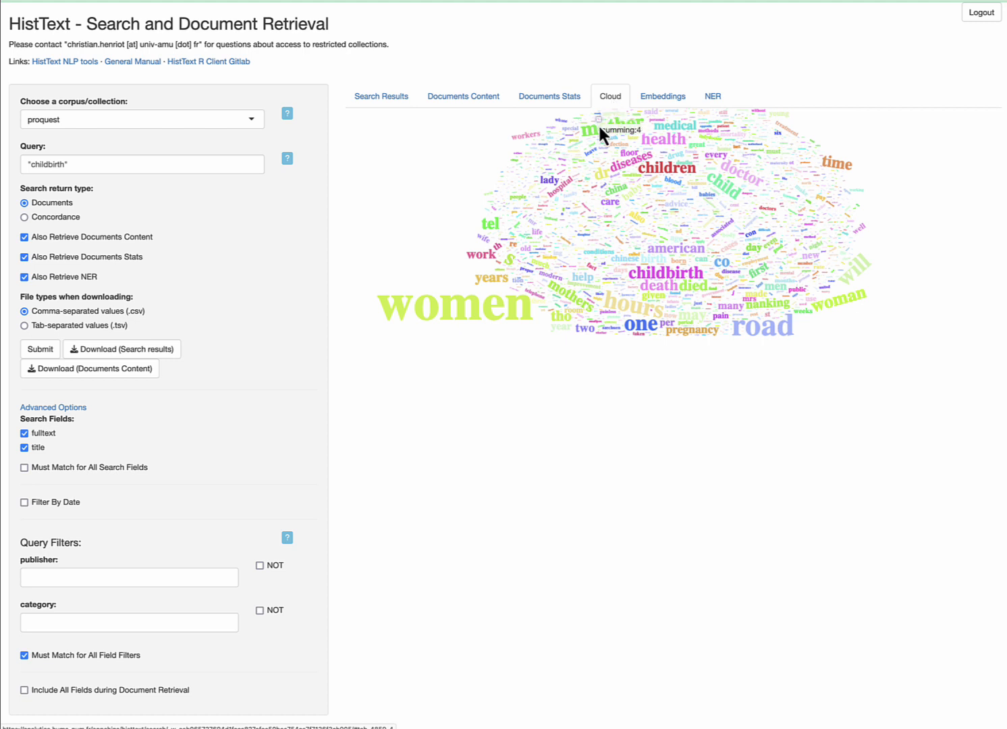
Show the named entities table and examine the rows for London and the Royal College of Obste and Gynaecologists
click(714, 100)
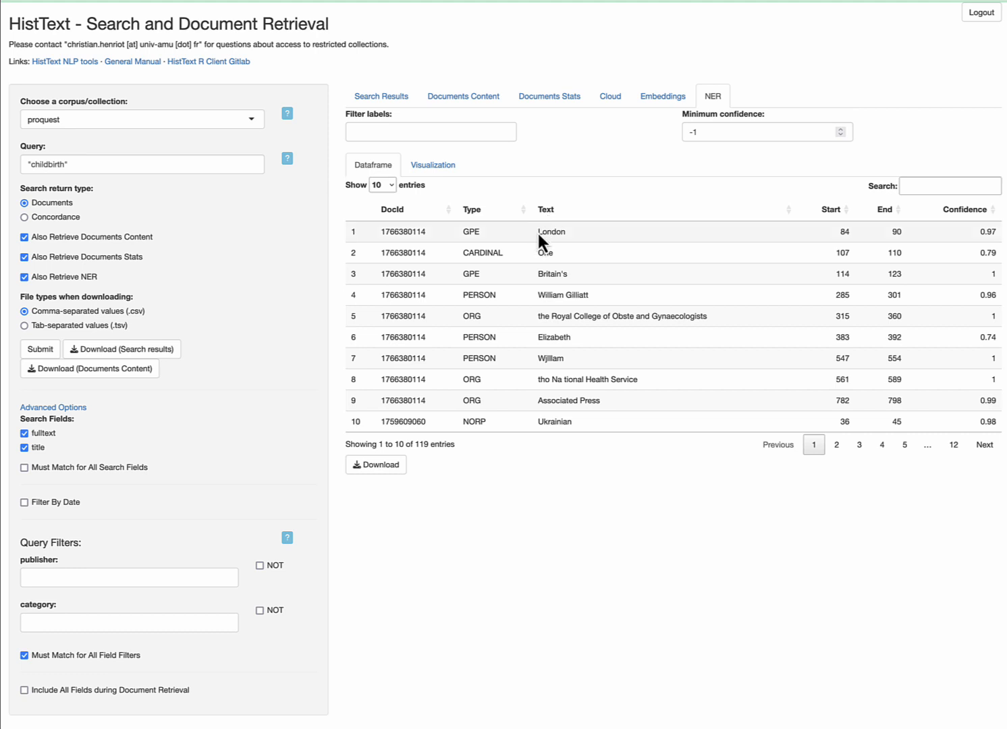
drag(538, 231, 564, 231)
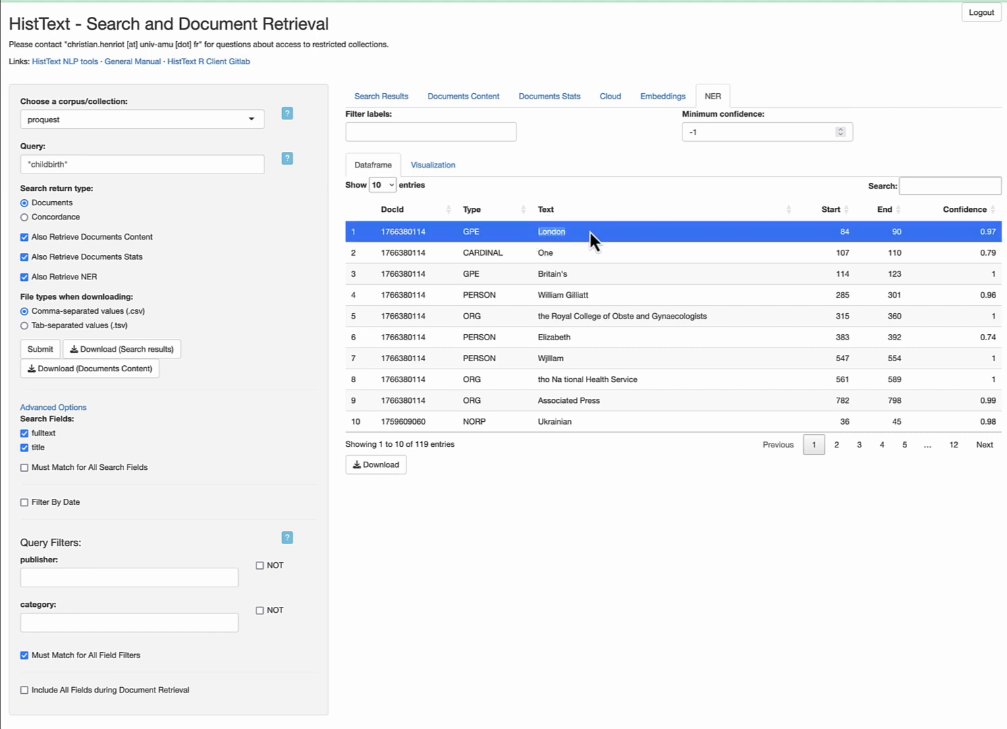
click(590, 232)
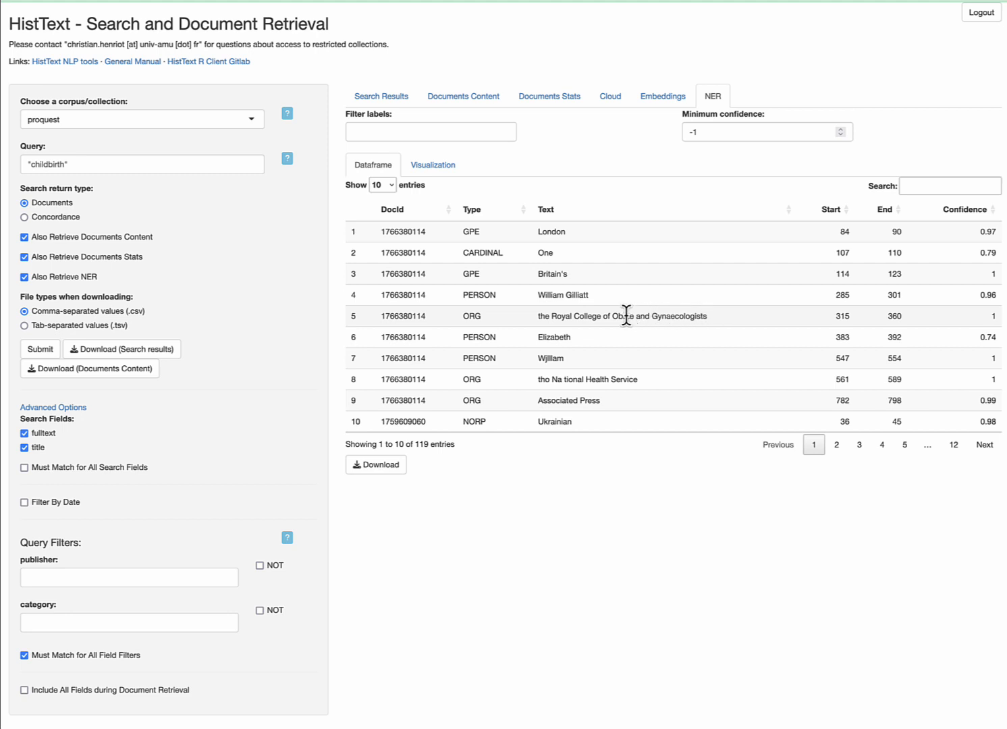
click(553, 316)
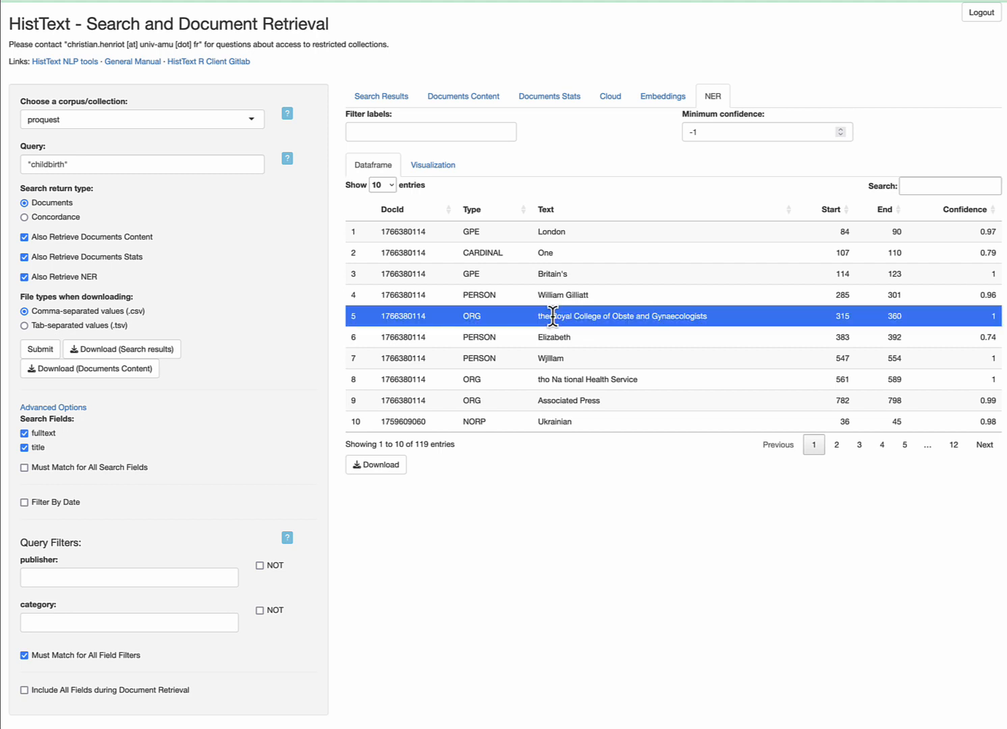
drag(553, 316, 536, 316)
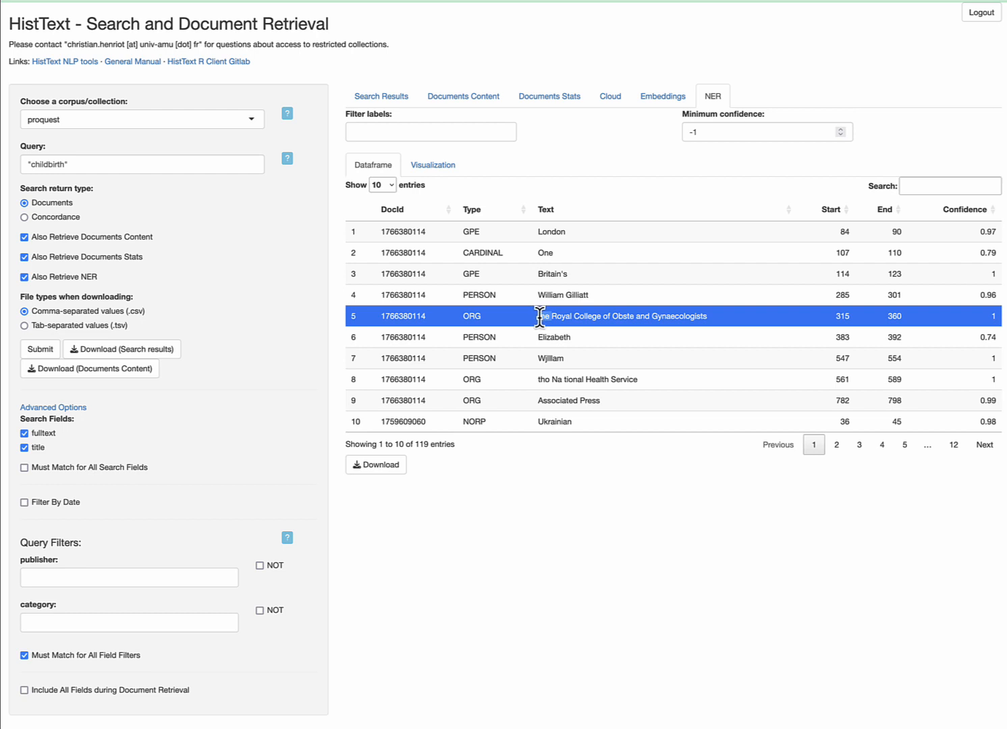
click(606, 324)
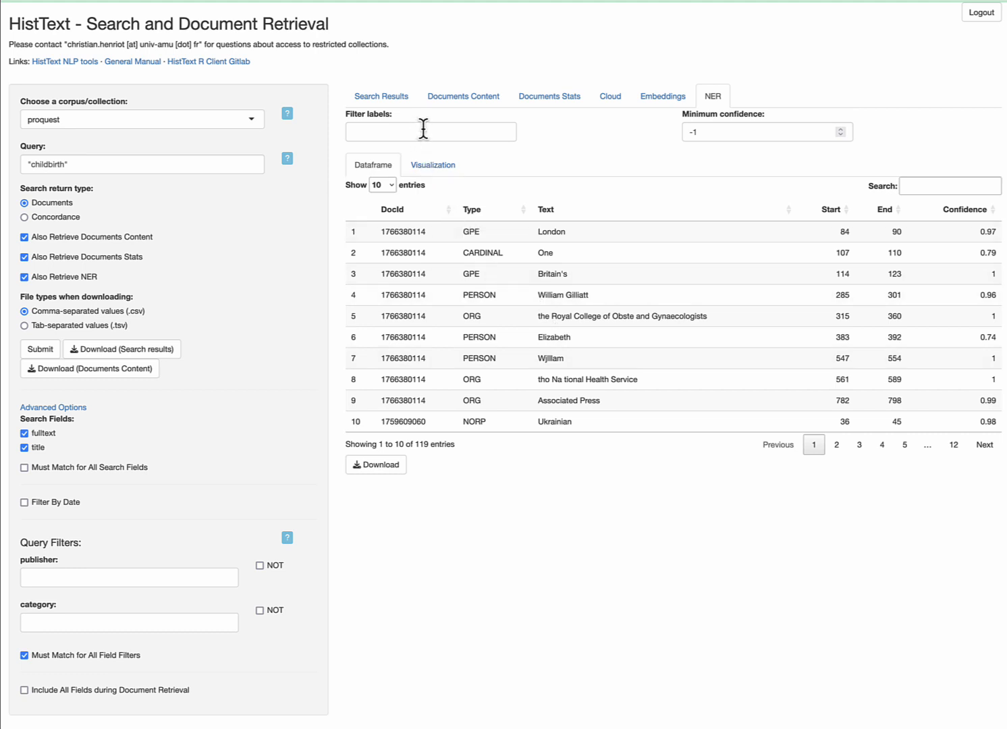
click(448, 172)
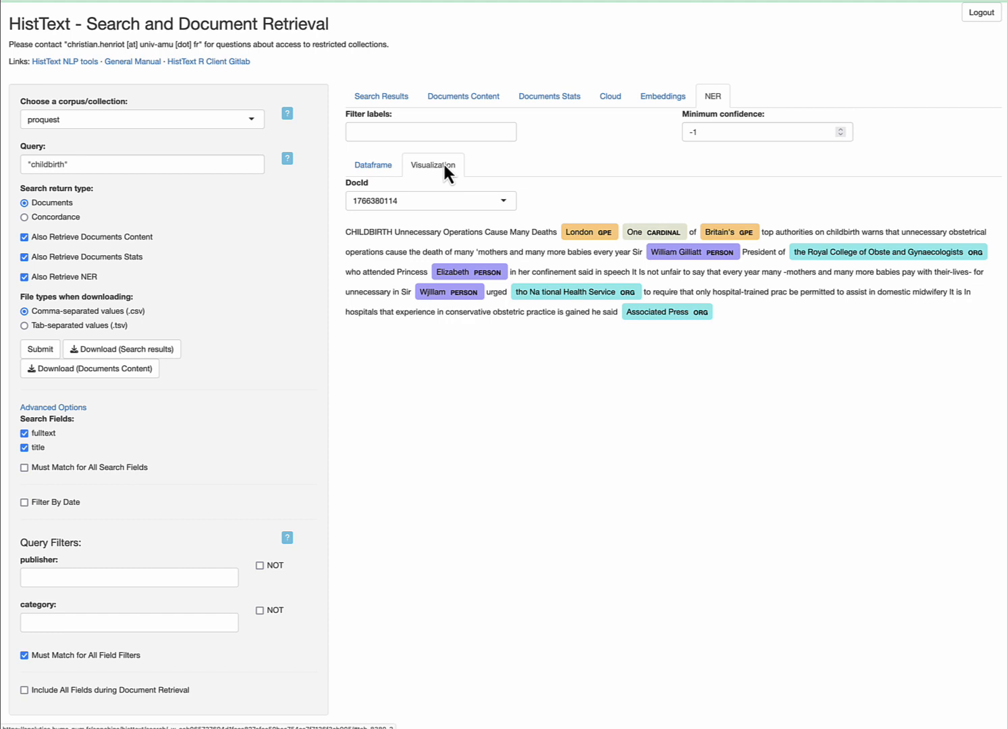
click(505, 200)
click(470, 244)
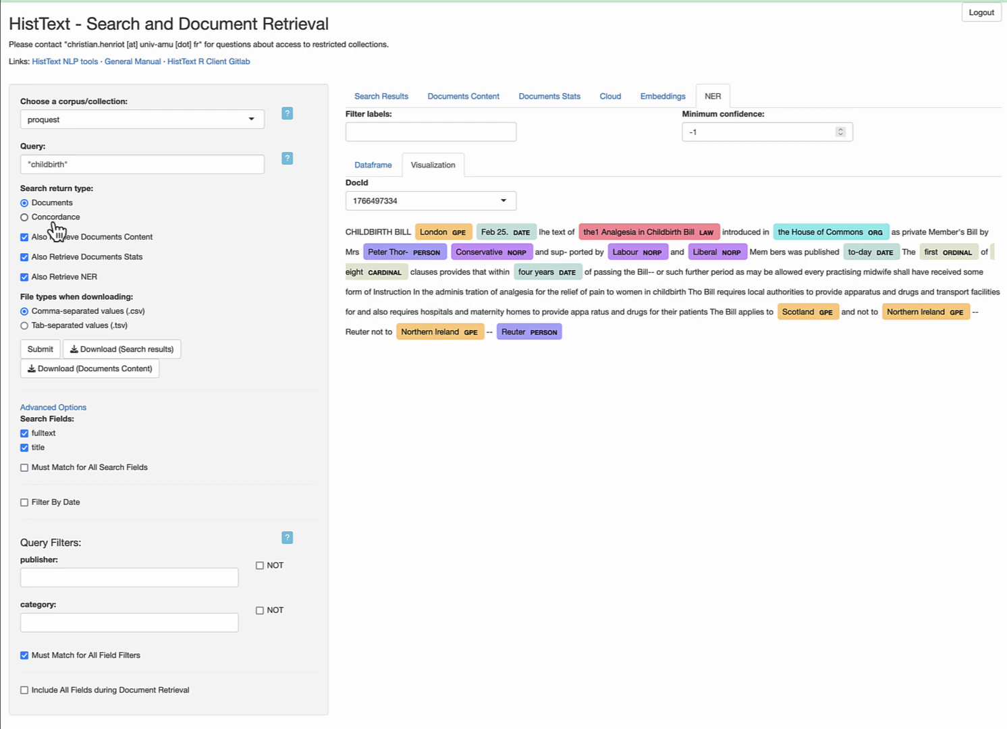
Run the childbirth query as a concordance search with a context size of 200 and show its search results
click(25, 217)
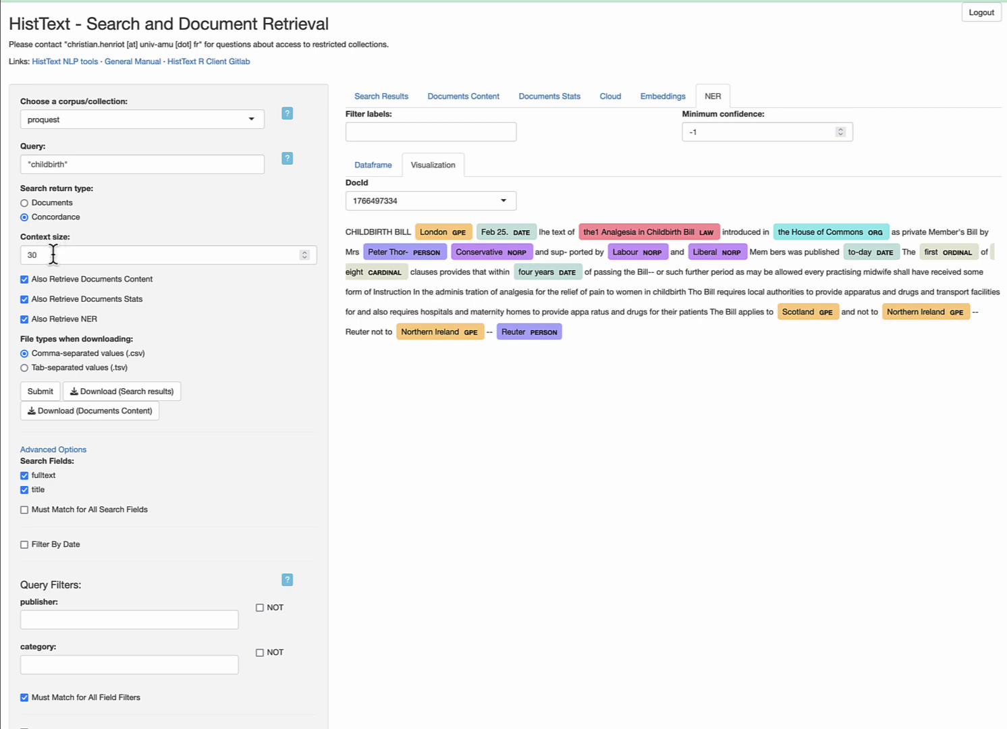
drag(58, 254, 23, 254)
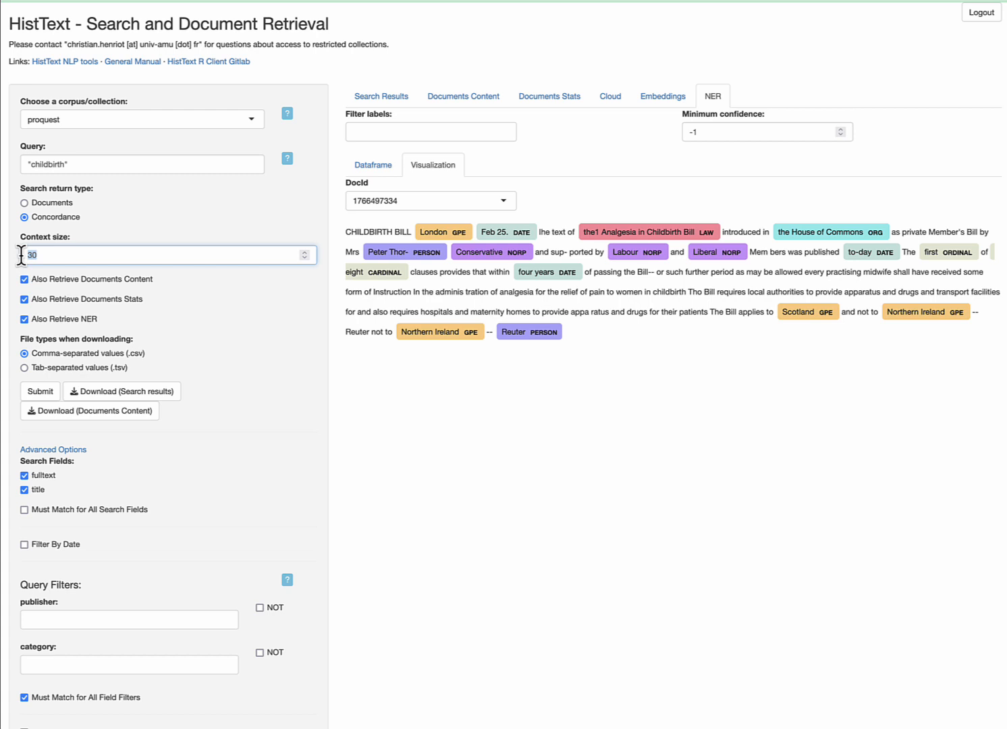
text(200)
click(38, 393)
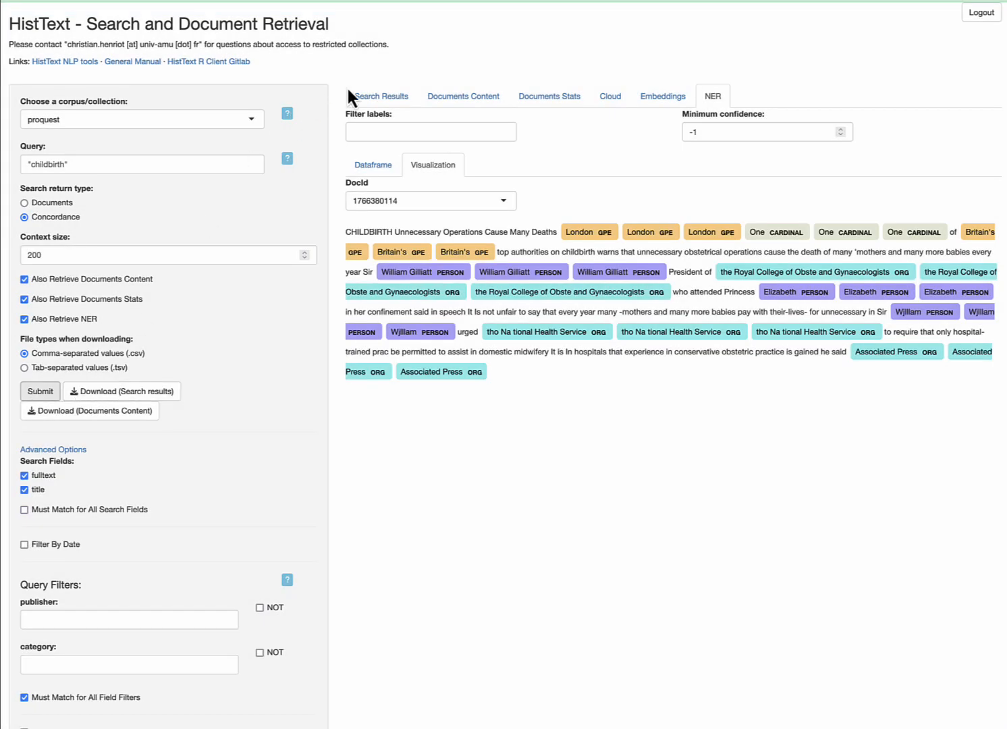
click(370, 100)
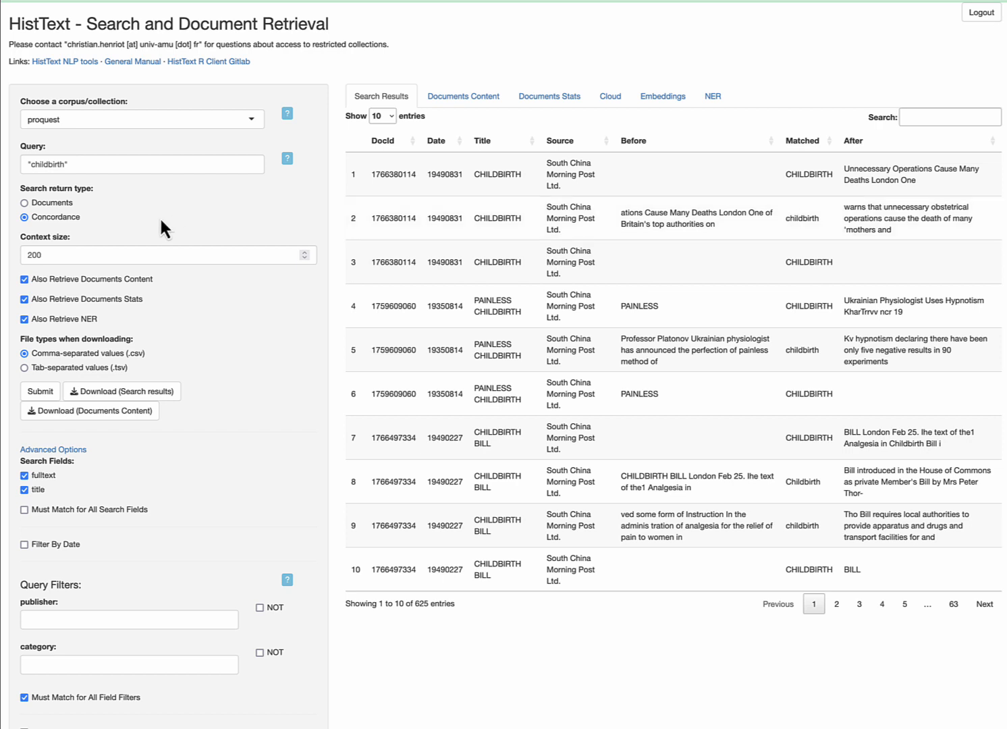
Replace the query term inside the quotation marks with 資源會
double_click(48, 165)
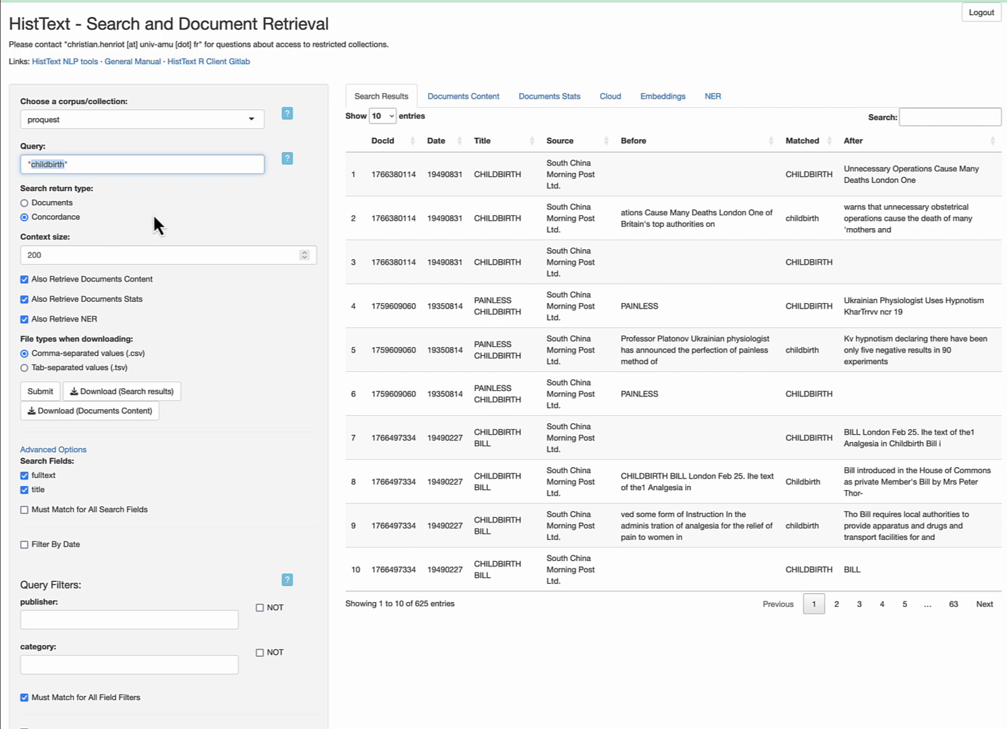
text(zi)
text(yuanhui)
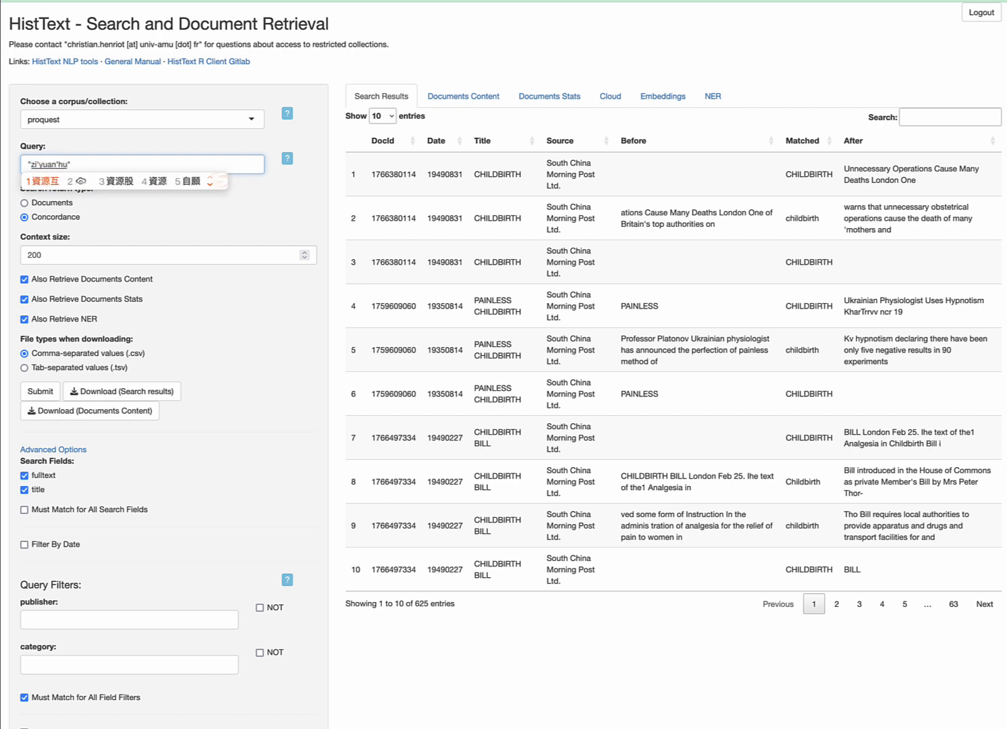
key(space)
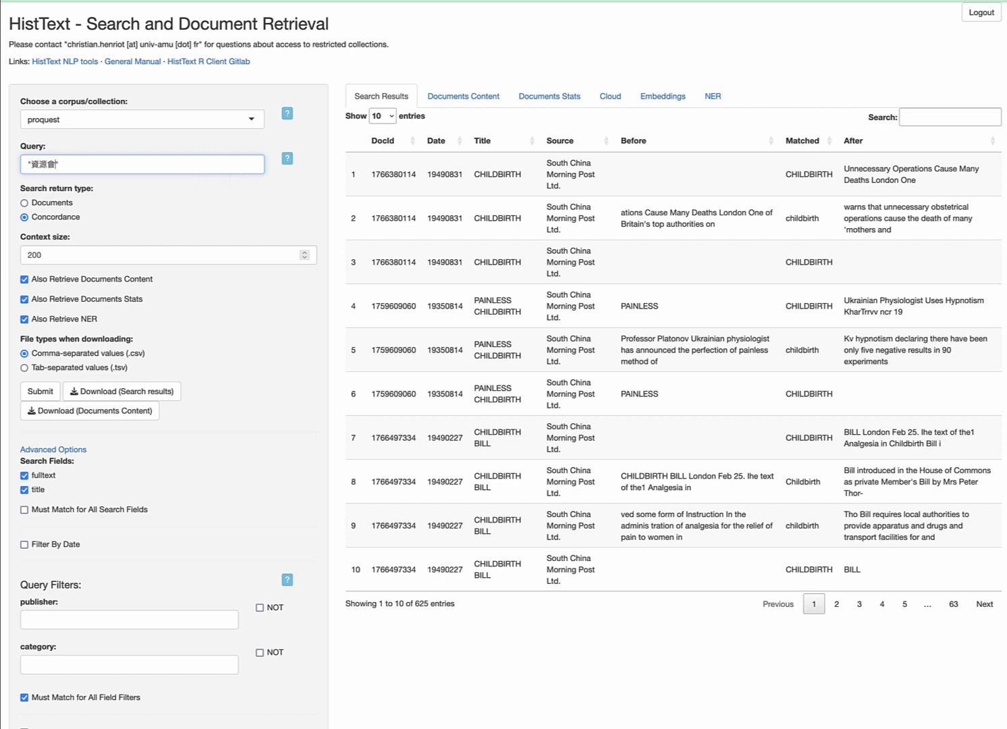
Change the corpus to shunpao-revised
click(247, 121)
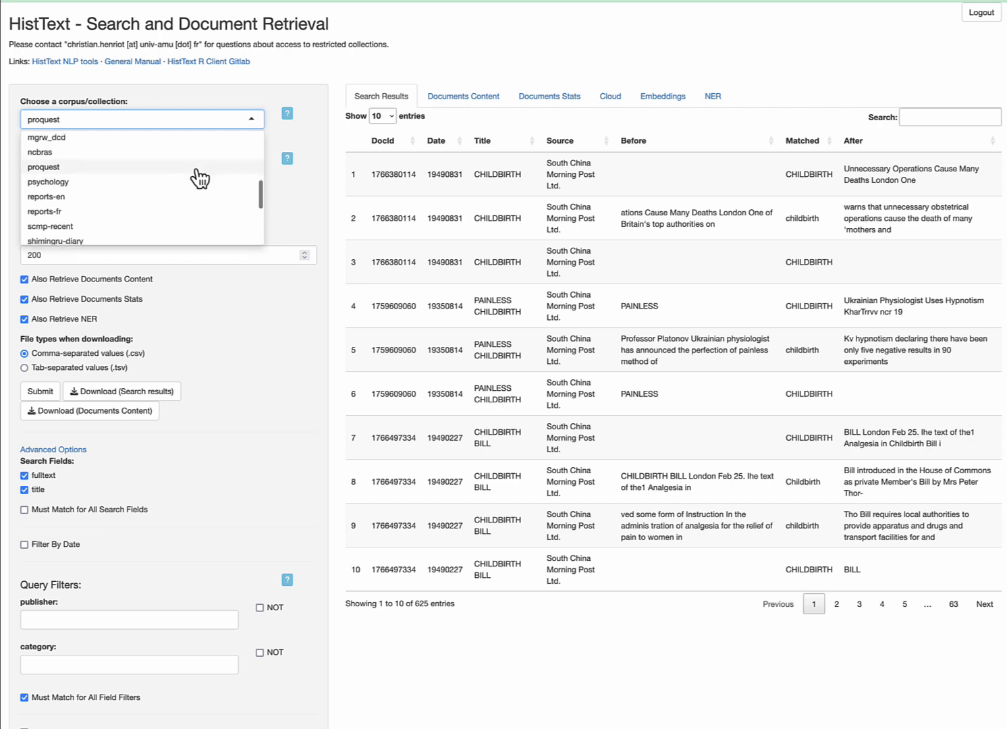
scroll(203, 174, down, 3)
click(157, 222)
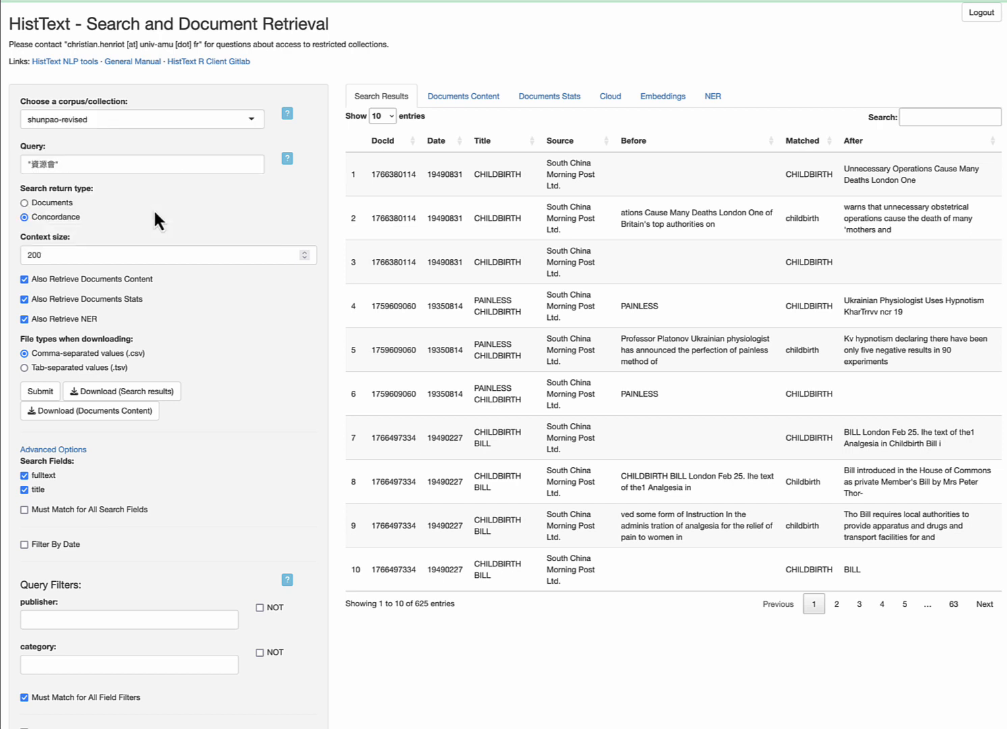
Set the context size to 100 and run the concordance search for 資源會
double_click(32, 254)
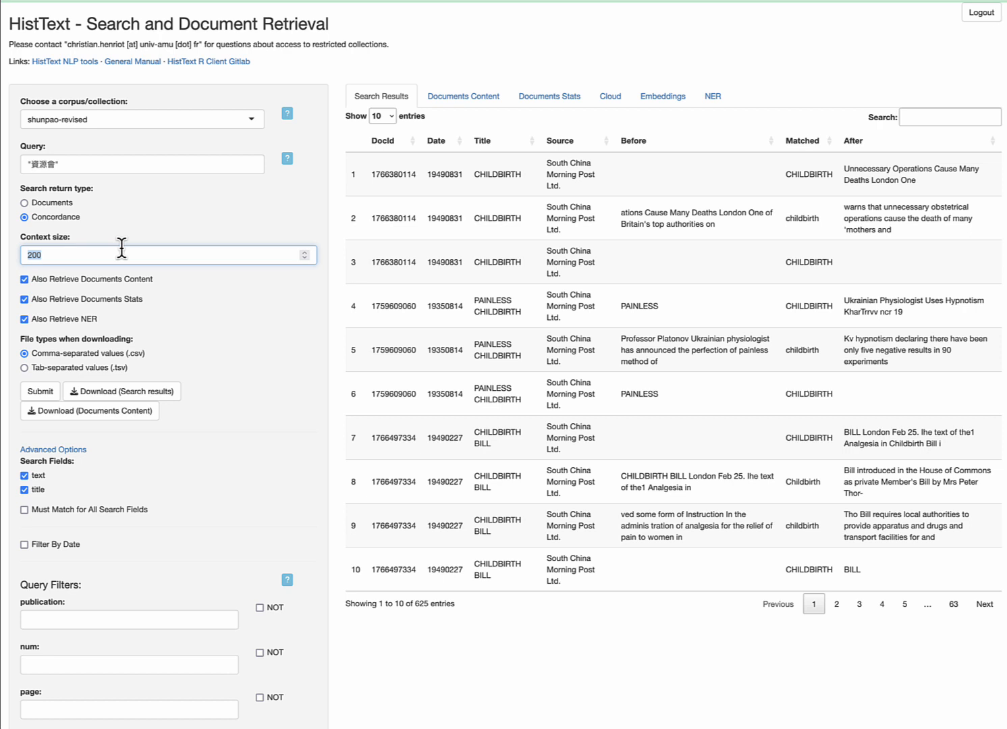
text(100)
click(40, 392)
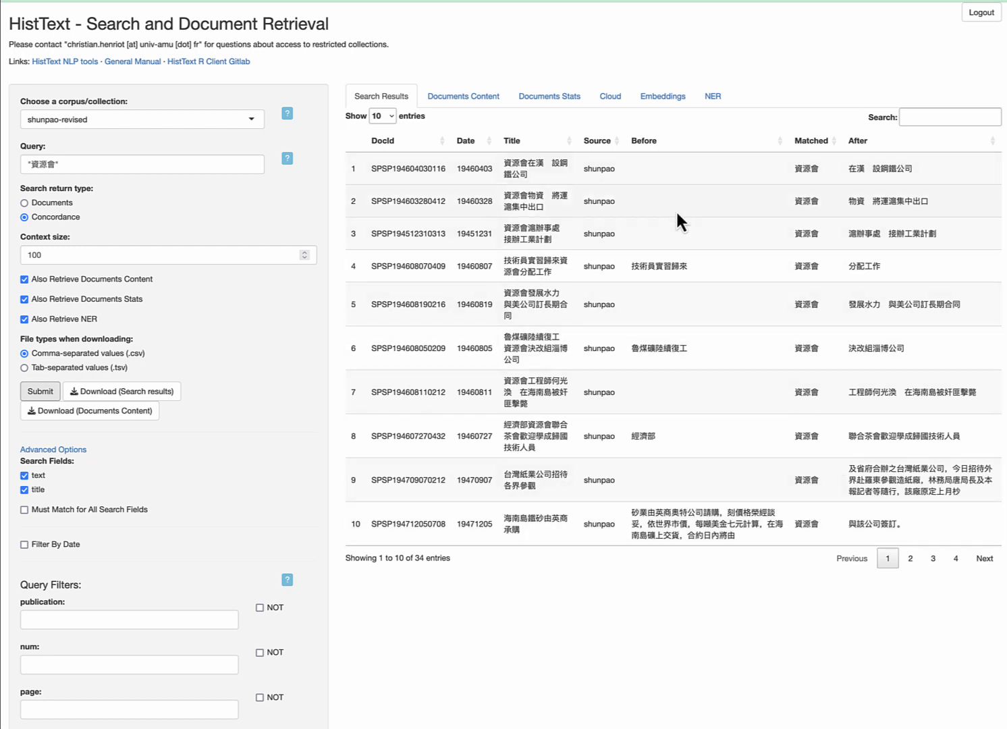
Examine pages 3 and 4 of the 資源會 concordance results, including the context before the match in the first row of page 3
click(933, 558)
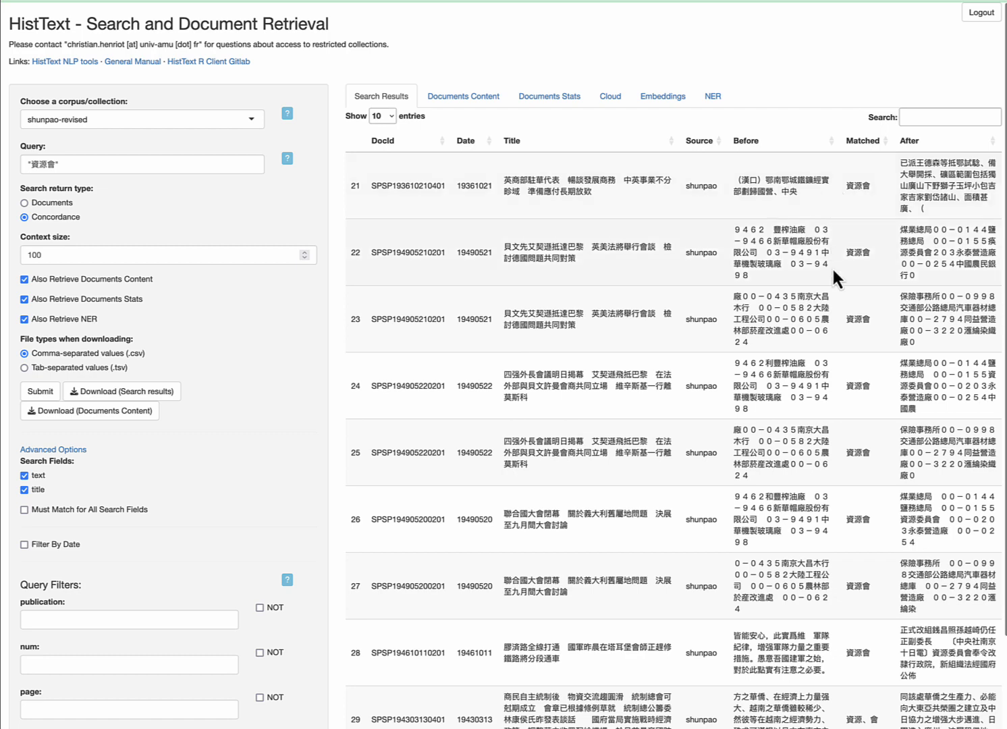
drag(782, 191, 800, 194)
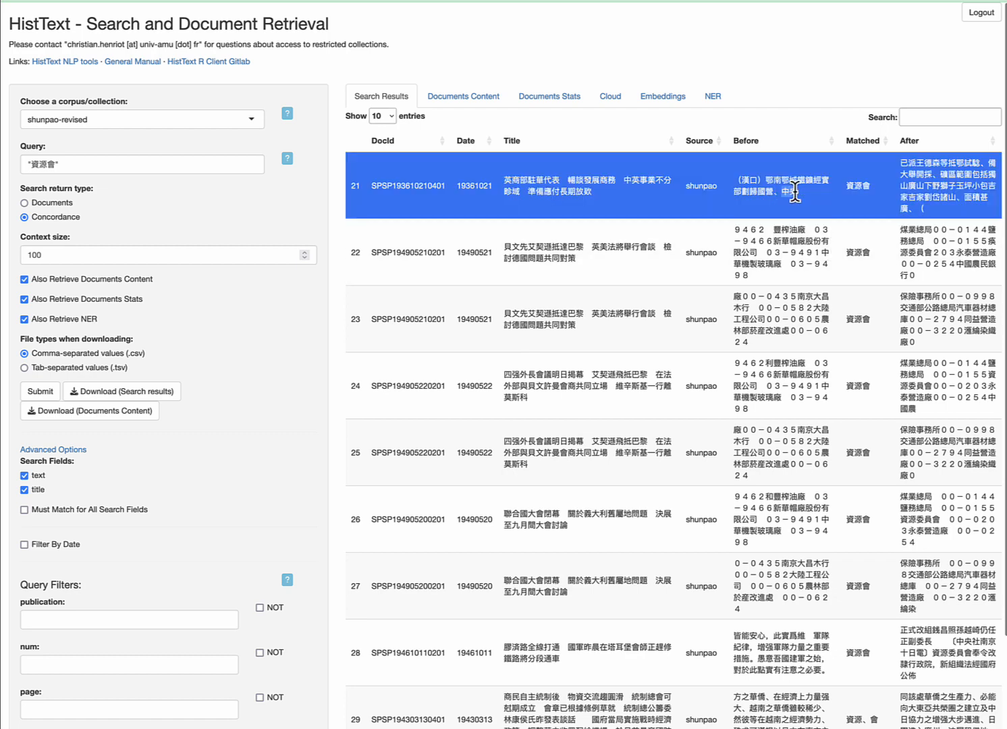
click(799, 193)
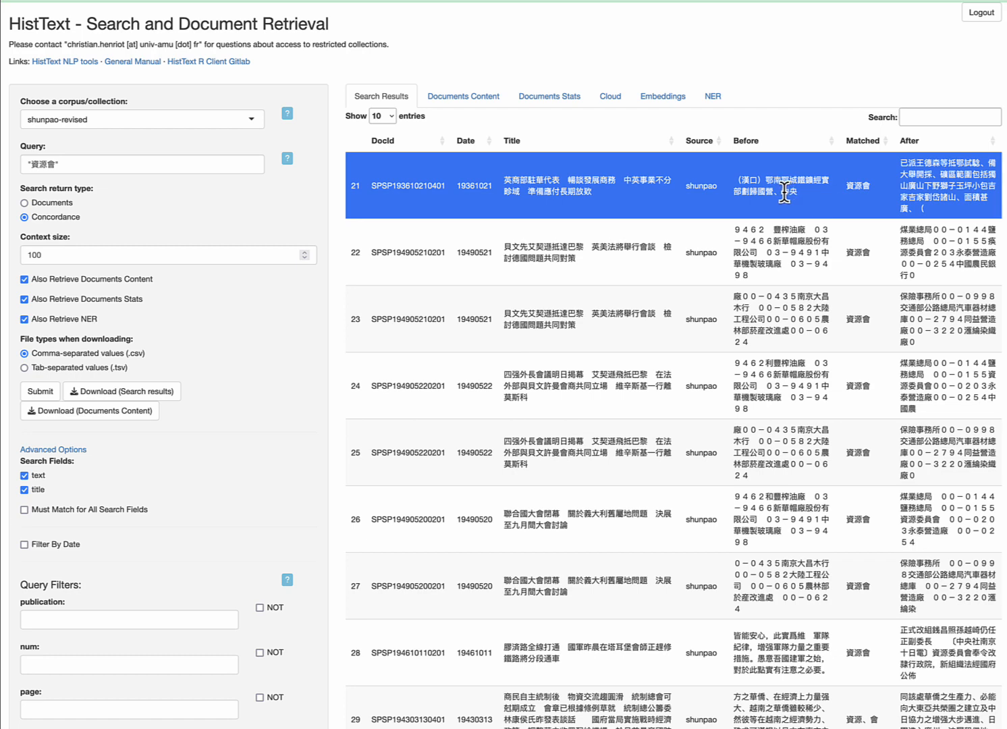
click(783, 211)
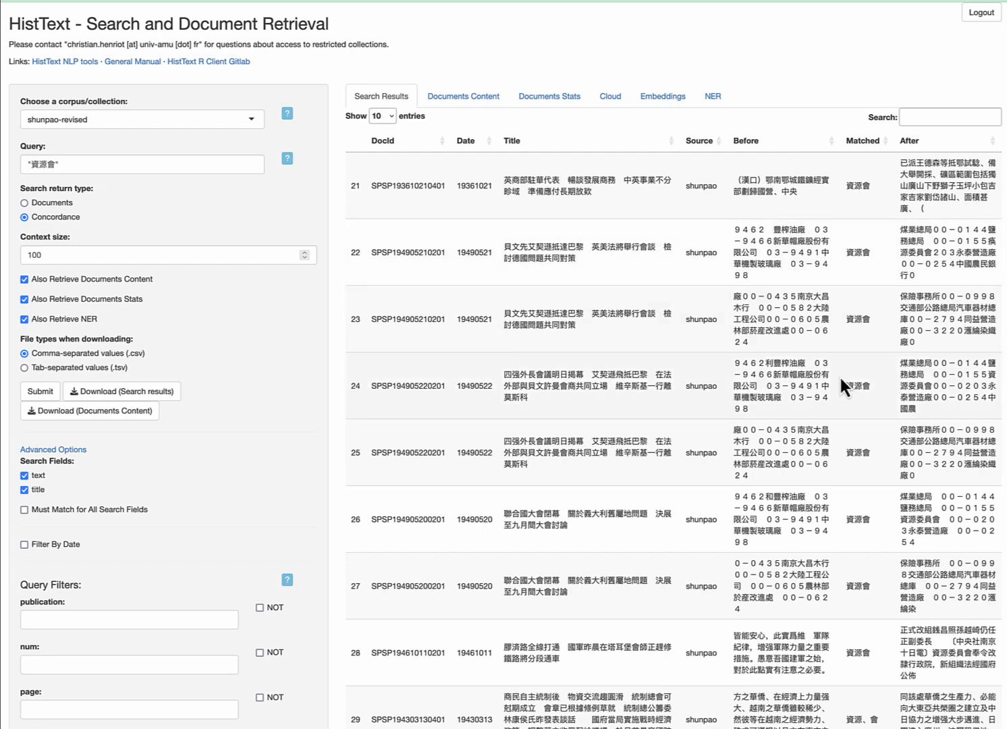
scroll(840, 375, down, 3)
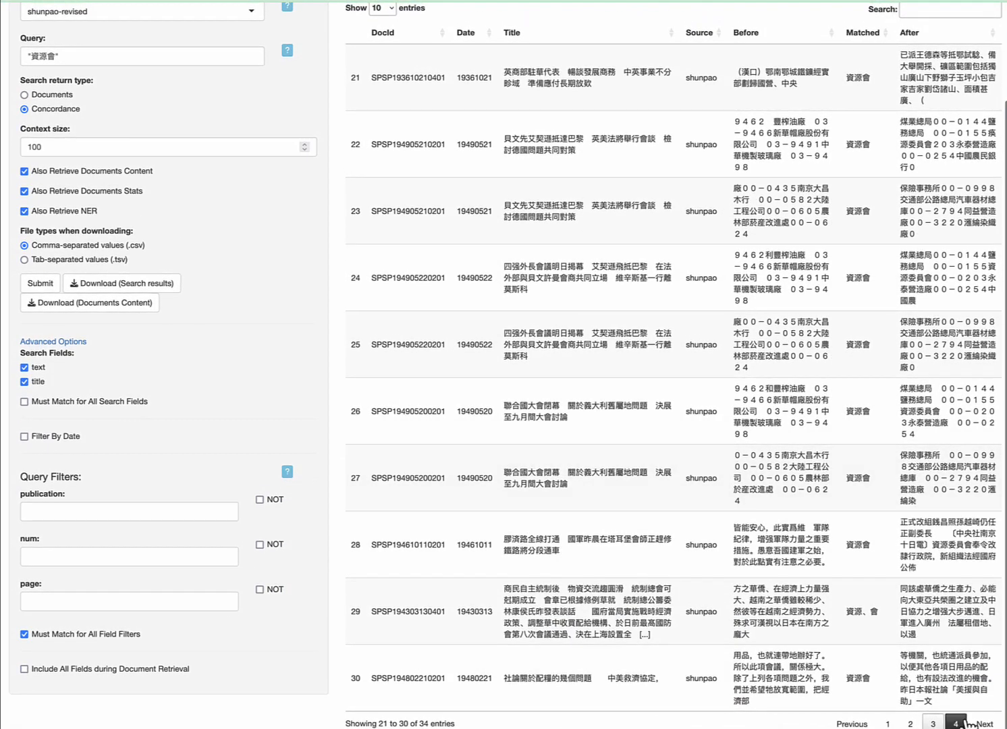
click(956, 723)
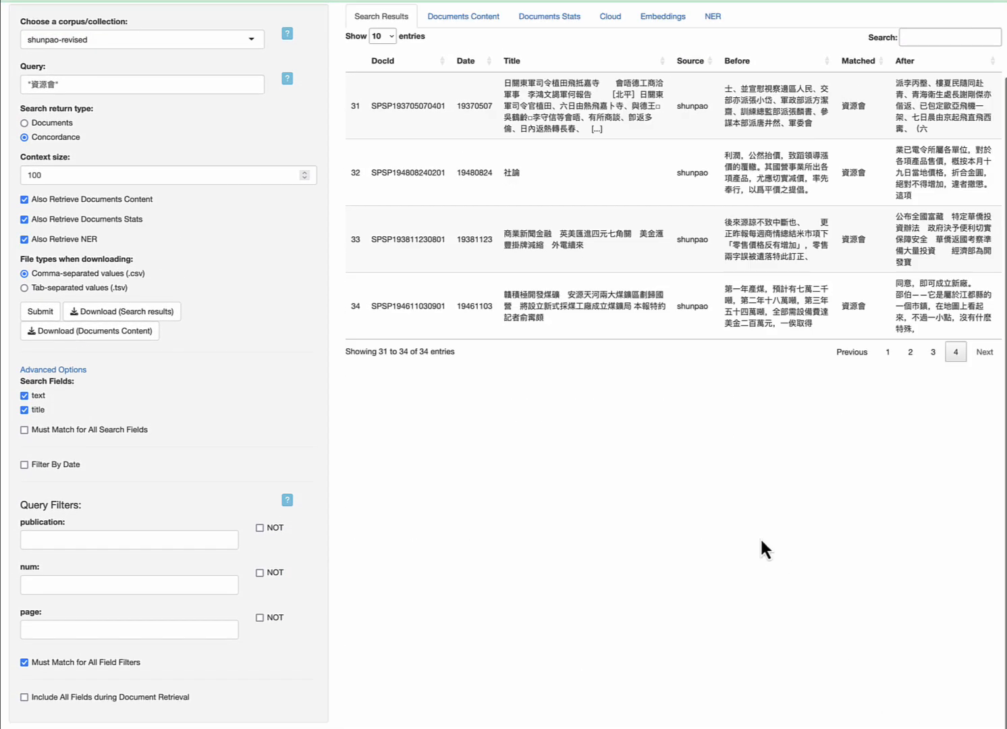